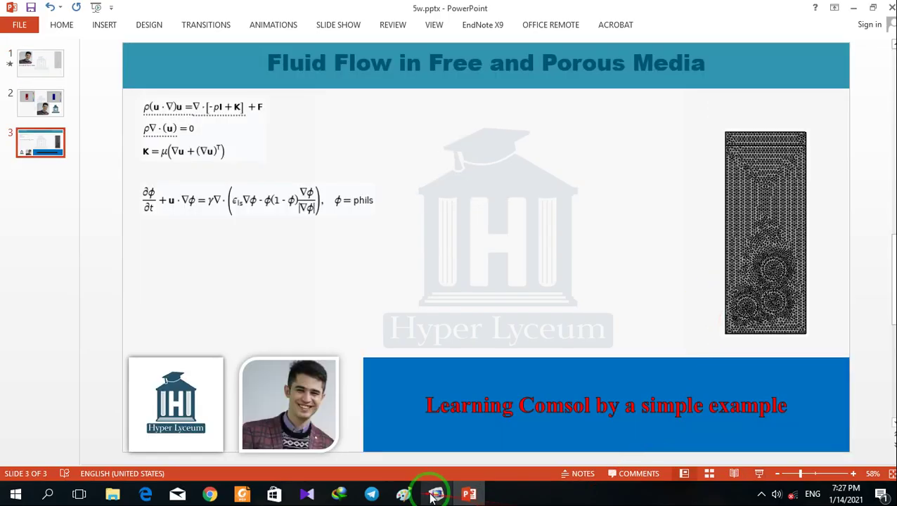
# - Start a new 2D model with Laminar Two-Phase Flow, Level Set physics
pyautogui.click(435, 495)
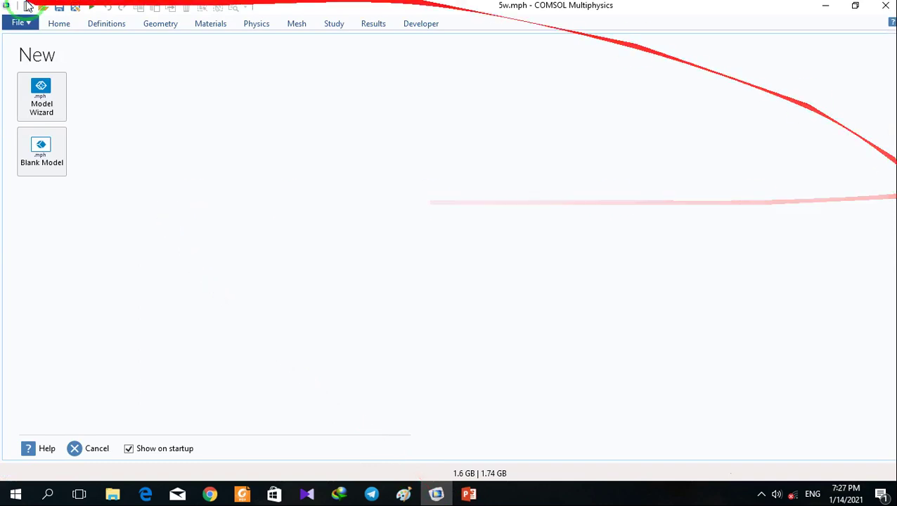
pyautogui.click(41, 97)
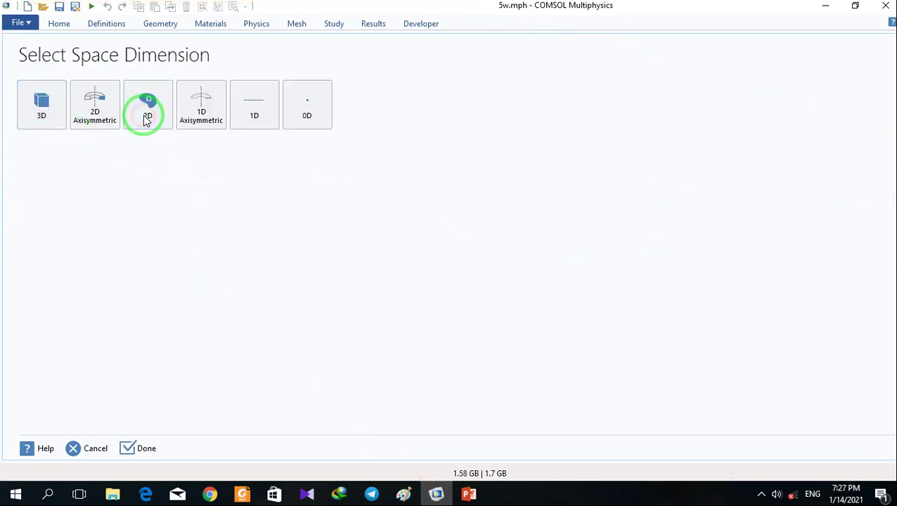
pyautogui.click(146, 118)
pyautogui.click(25, 104)
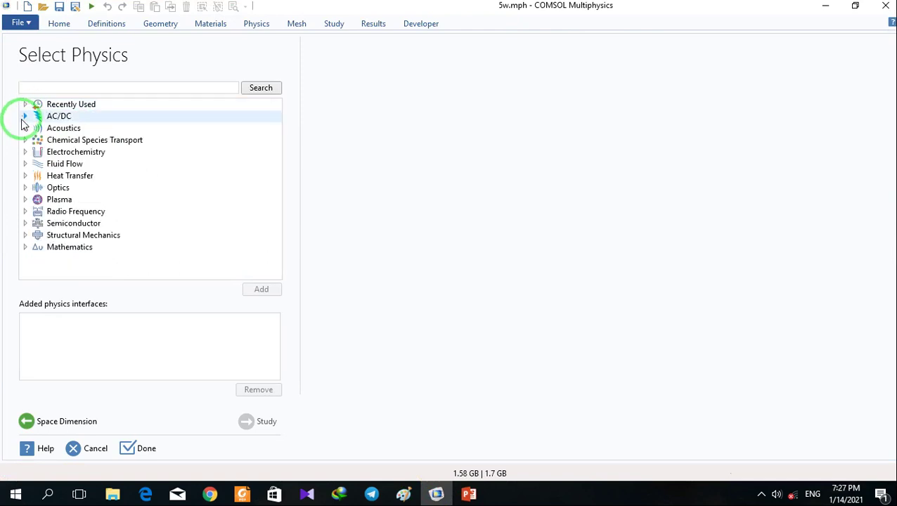
pyautogui.click(24, 164)
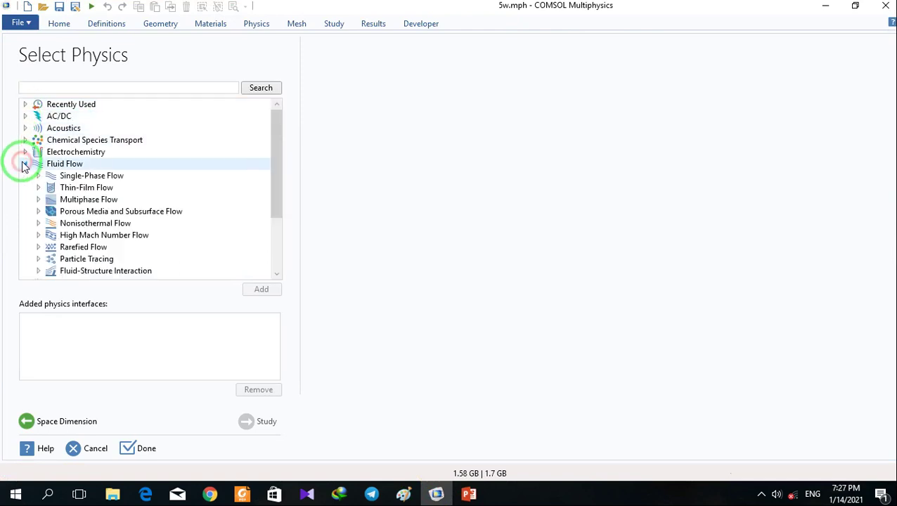
pyautogui.click(38, 199)
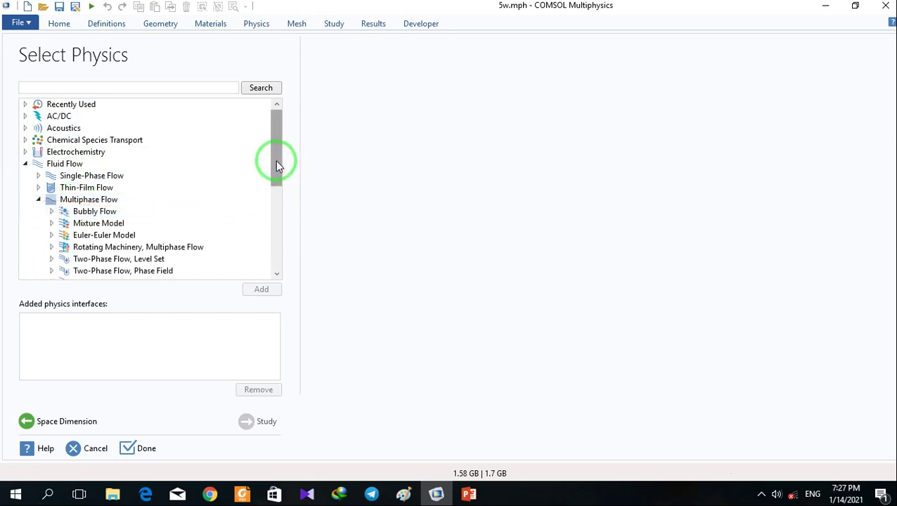
pyautogui.moveTo(274, 164); pyautogui.dragTo(274, 197)
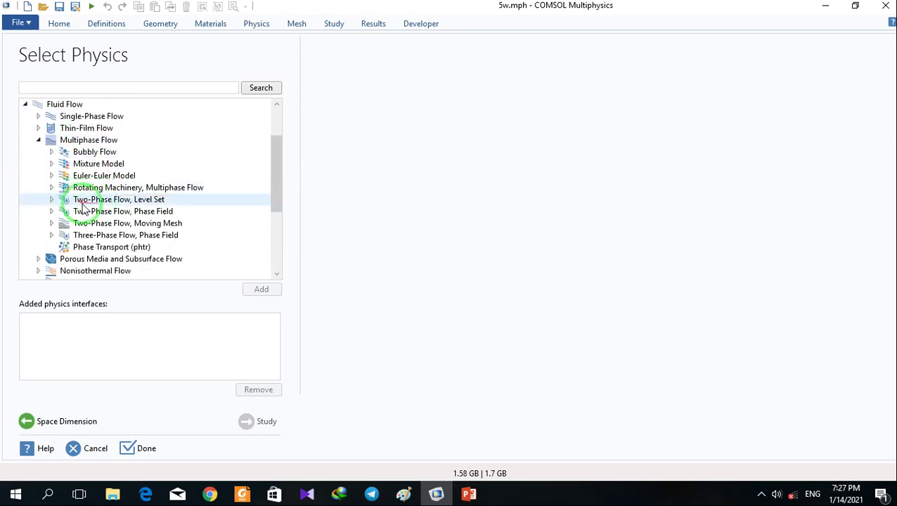
pyautogui.click(51, 200)
pyautogui.click(77, 212)
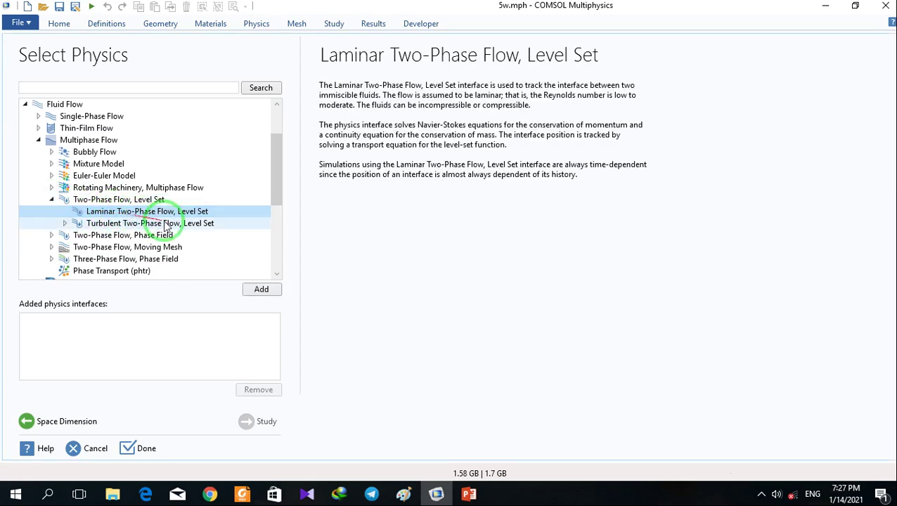
pyautogui.click(255, 292)
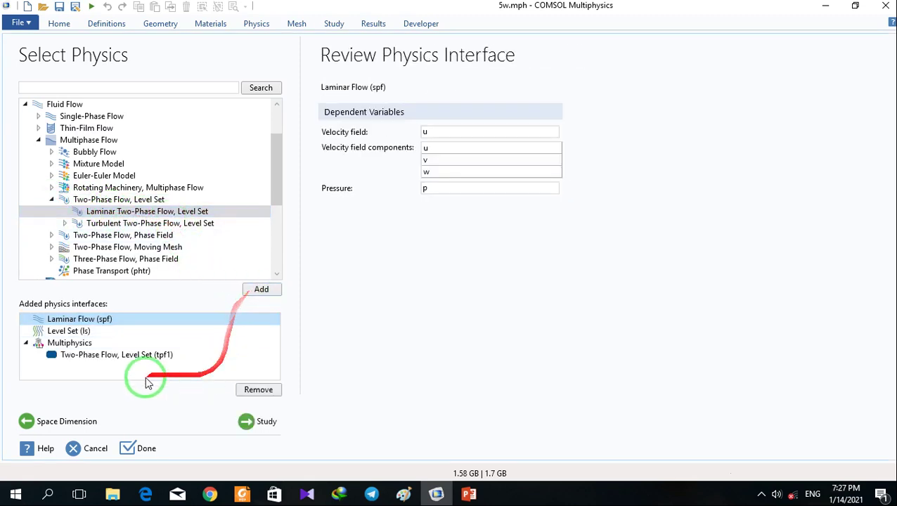
# - Choose the Time Dependent with Phase Initialization study, finish, and save the previous 5w.mph
pyautogui.click(251, 420)
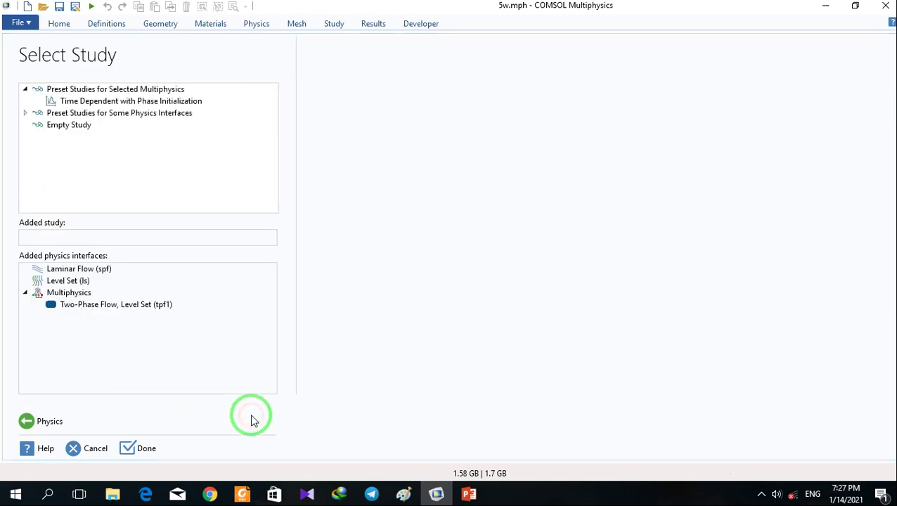
pyautogui.click(83, 102)
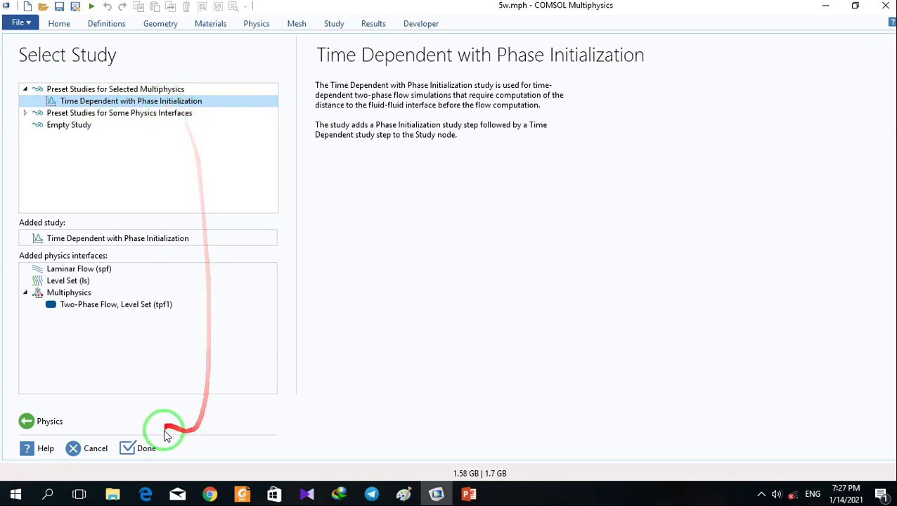
pyautogui.click(148, 447)
pyautogui.click(405, 296)
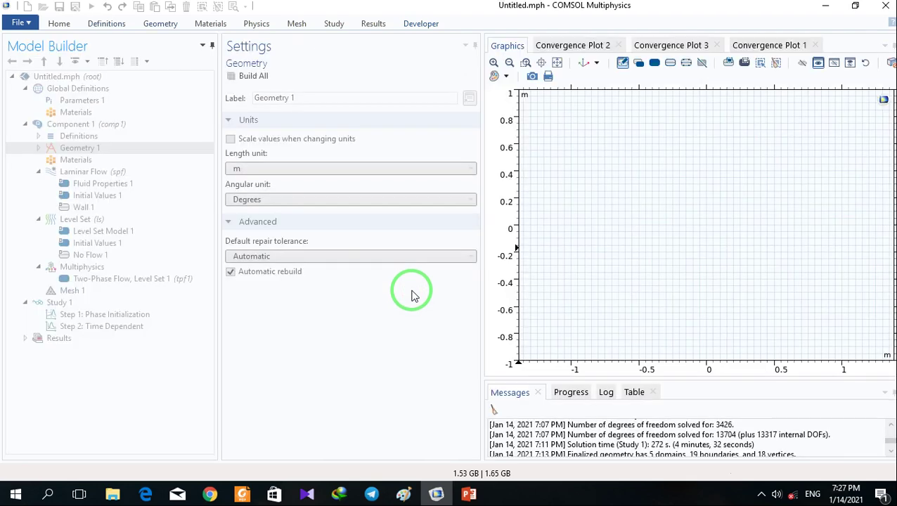
# - Set the geometry length unit to cm and add a rectangle to Geometry 1
pyautogui.click(233, 175)
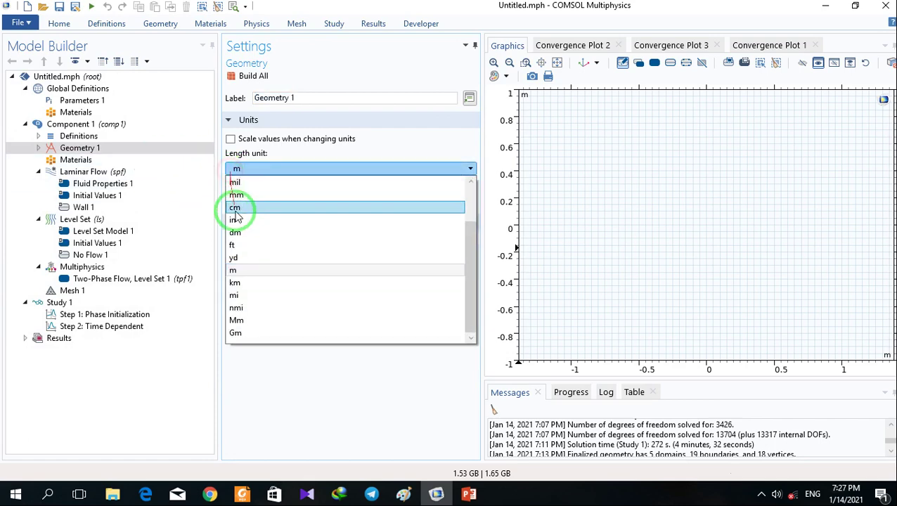
pyautogui.click(240, 216)
pyautogui.click(99, 149)
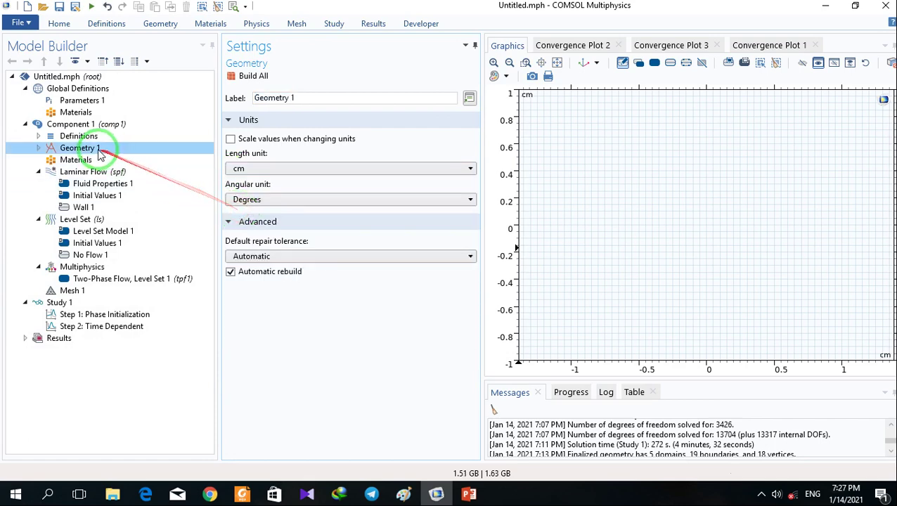
pyautogui.rightClick(98, 150)
pyautogui.click(115, 186)
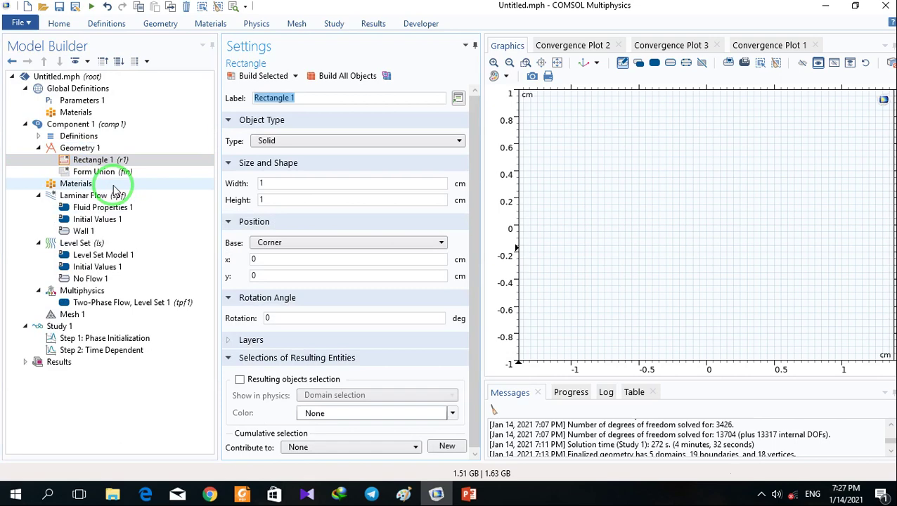
# - Make the rectangle 2 cm wide by 5 cm tall, build it, and zoom to fit
pyautogui.click(267, 184)
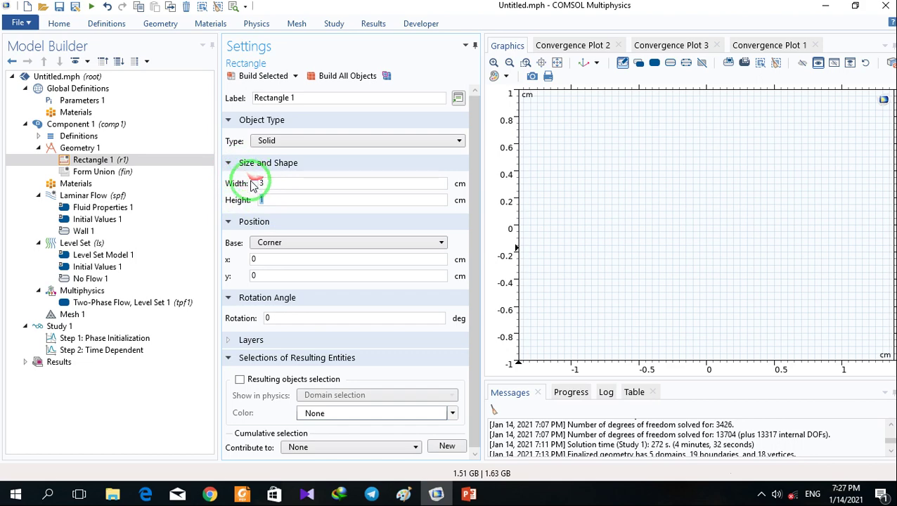
pyautogui.click(322, 76)
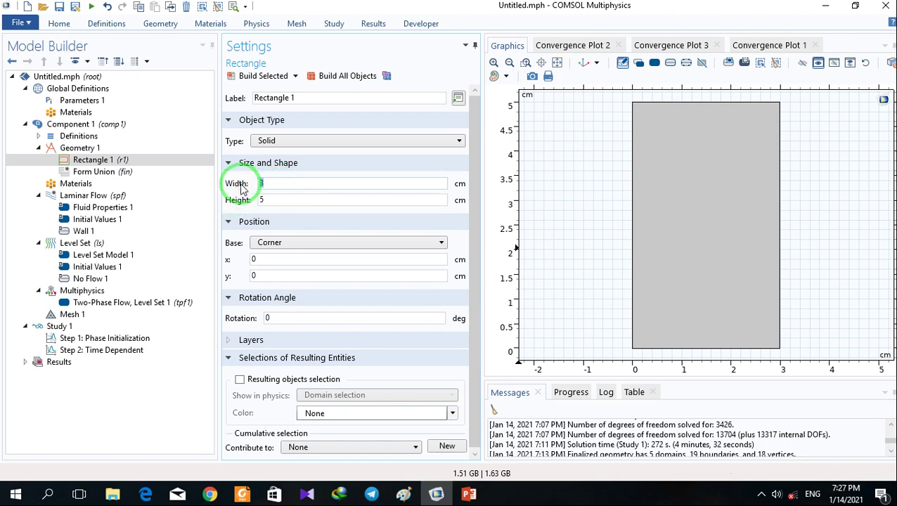
pyautogui.write('2')
pyautogui.click(325, 75)
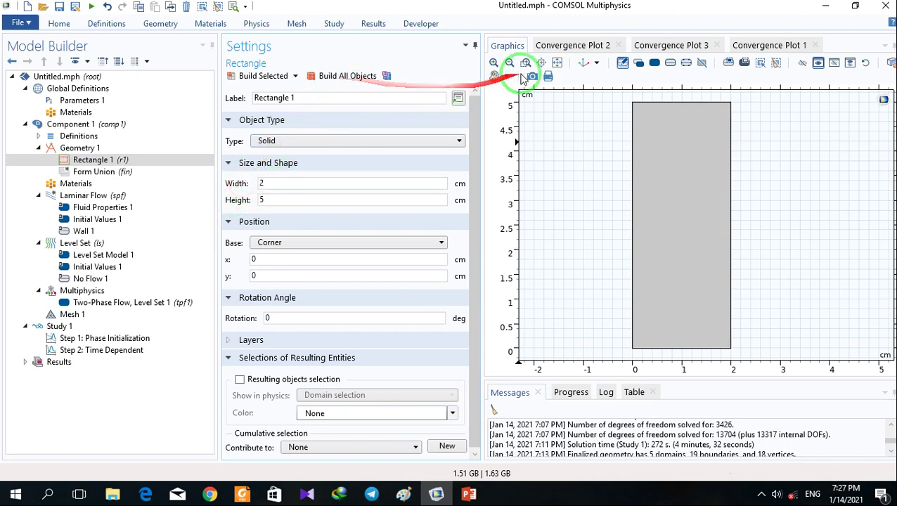
pyautogui.click(557, 63)
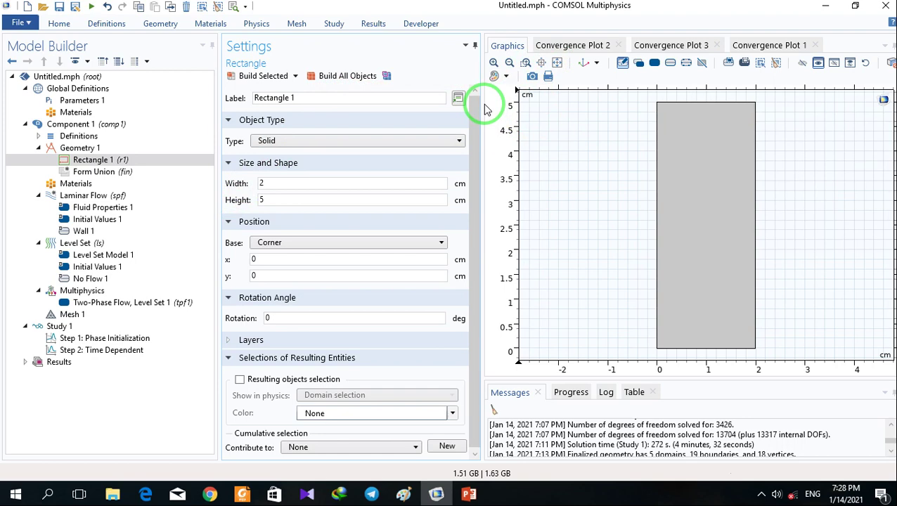
pyautogui.moveTo(482, 104); pyautogui.dragTo(433, 104)
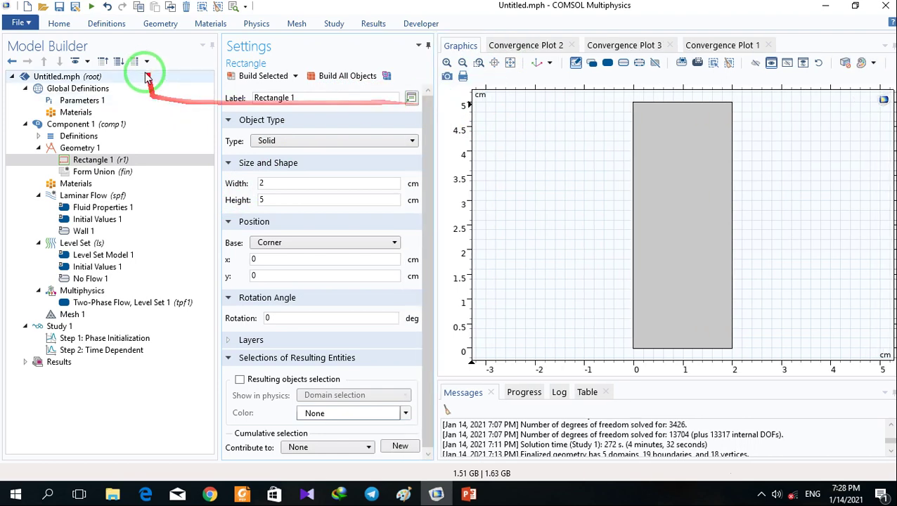
# - Draw a 2 by 0.4 cm rectangle strip capping the top of the channel
pyautogui.click(160, 24)
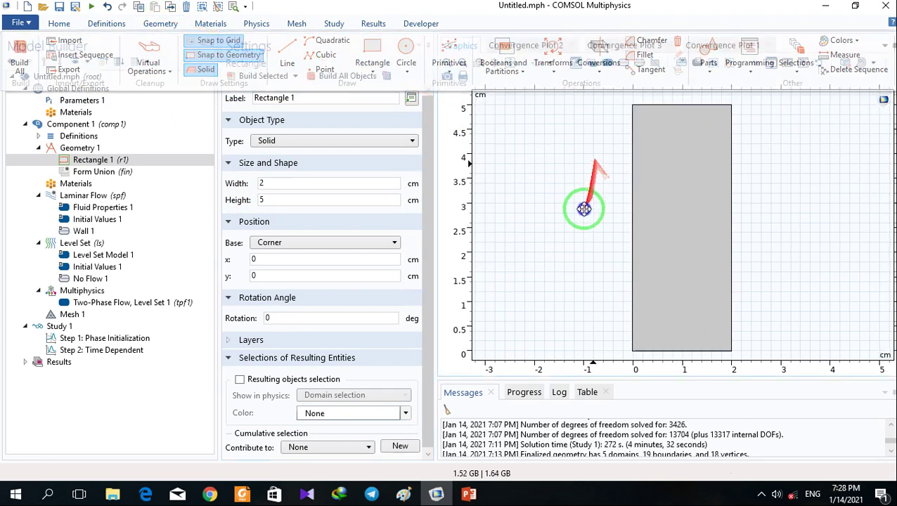
pyautogui.moveTo(585, 203); pyautogui.dragTo(568, 289)
pyautogui.click(163, 23)
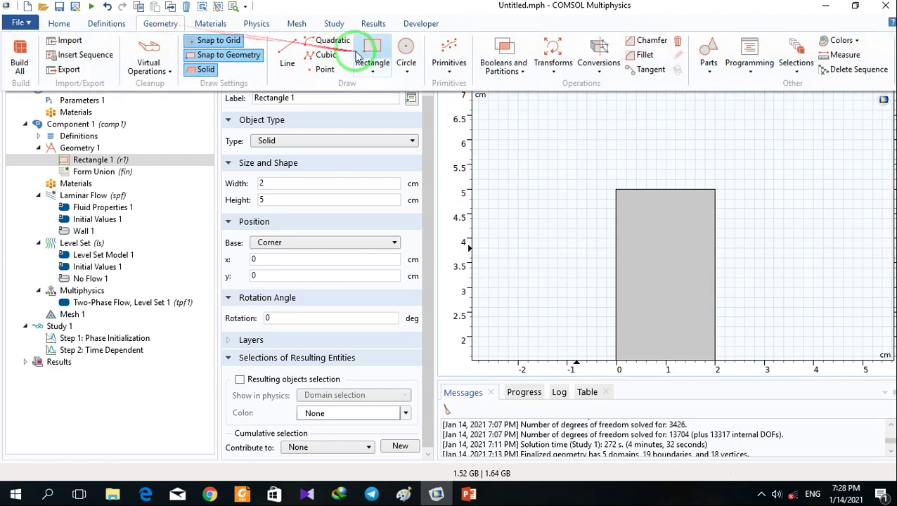
pyautogui.click(363, 58)
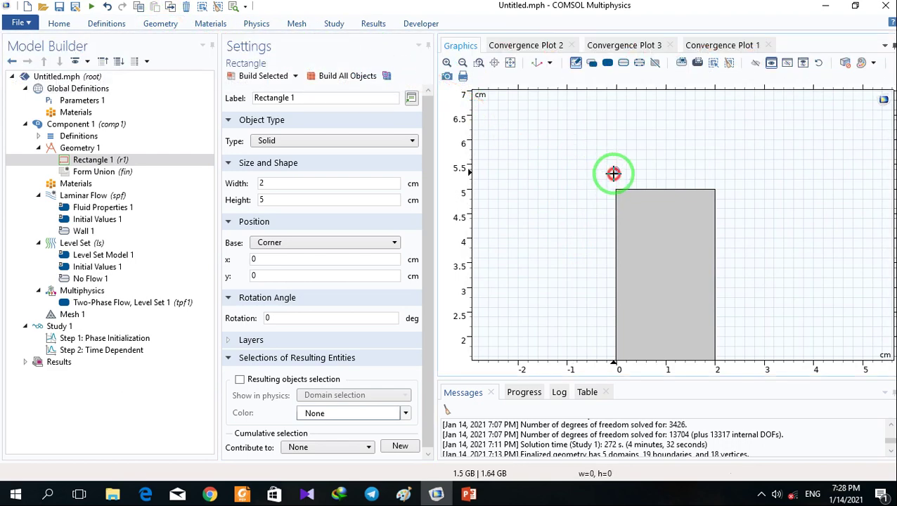
pyautogui.moveTo(614, 173); pyautogui.dragTo(711, 190)
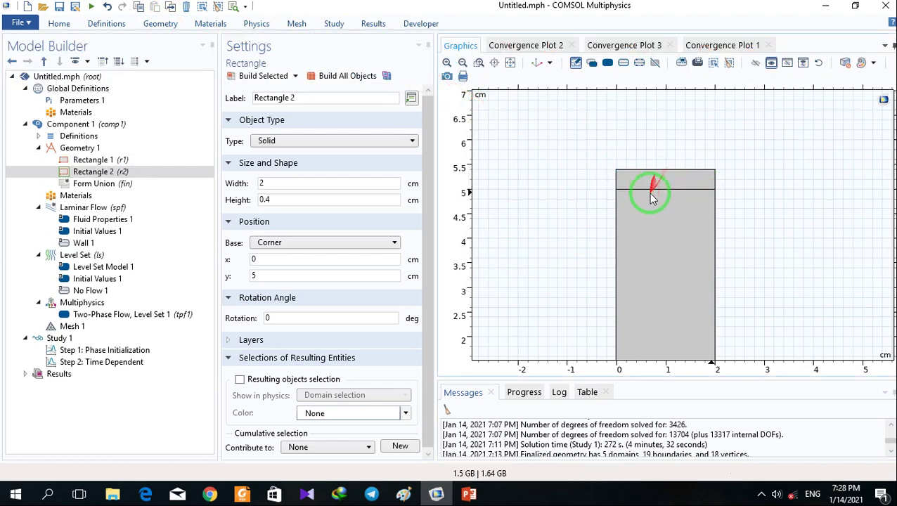
pyautogui.click(628, 181)
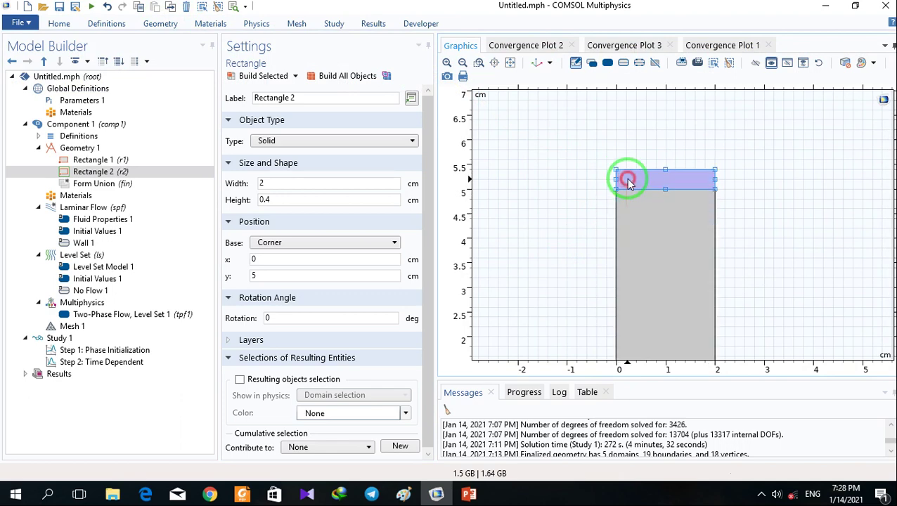
pyautogui.click(701, 190)
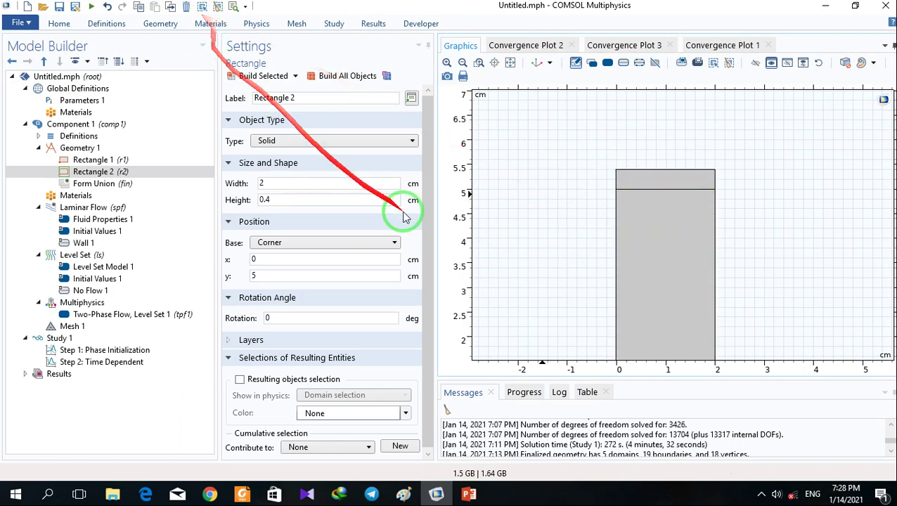
pyautogui.moveTo(501, 236); pyautogui.dragTo(485, 92)
# - Draw three 0.2 cm drop circles in the channel, the third at (1.4, 2.4)
pyautogui.click(160, 24)
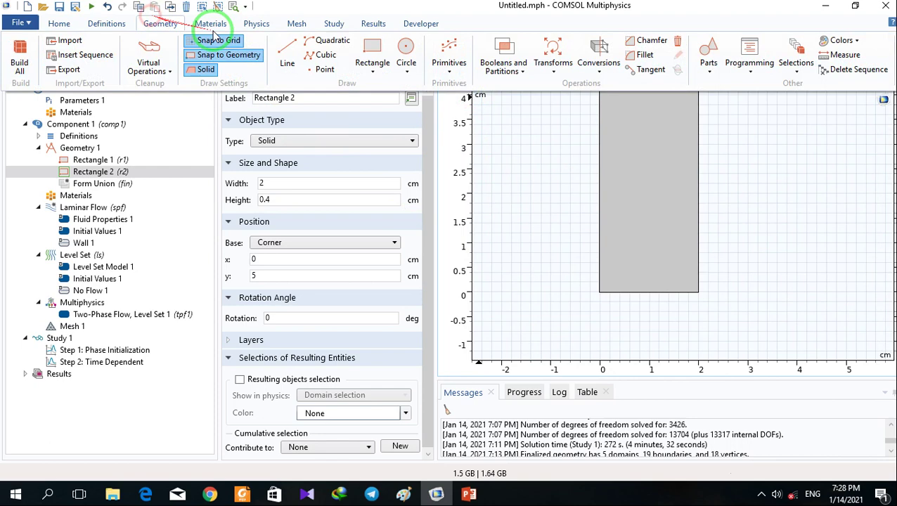
pyautogui.click(406, 48)
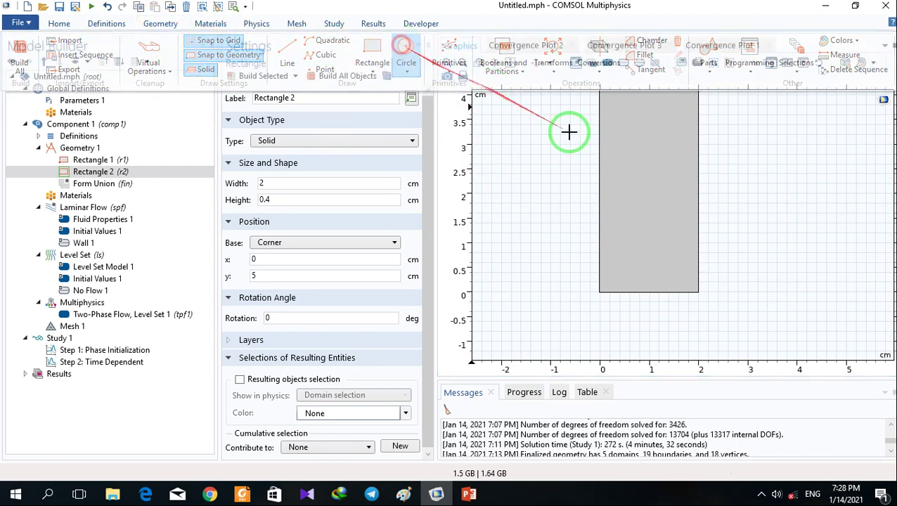
pyautogui.click(622, 214)
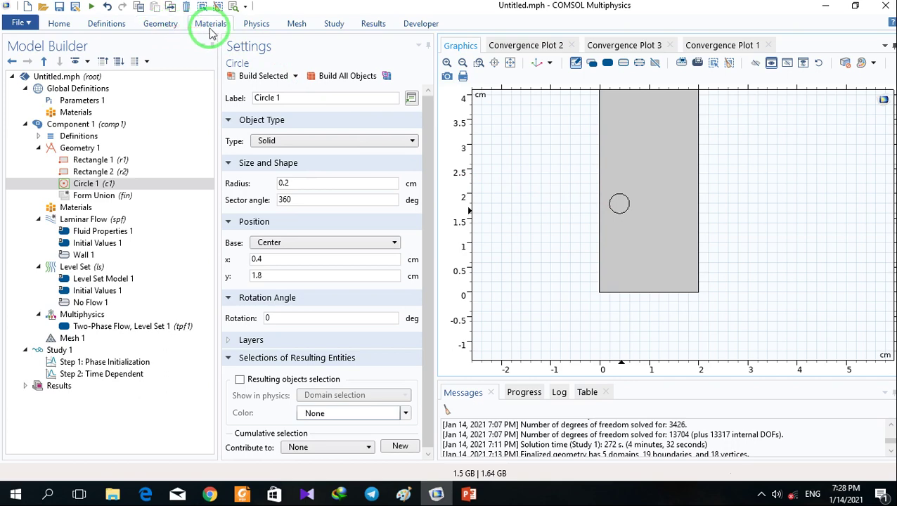
pyautogui.click(153, 27)
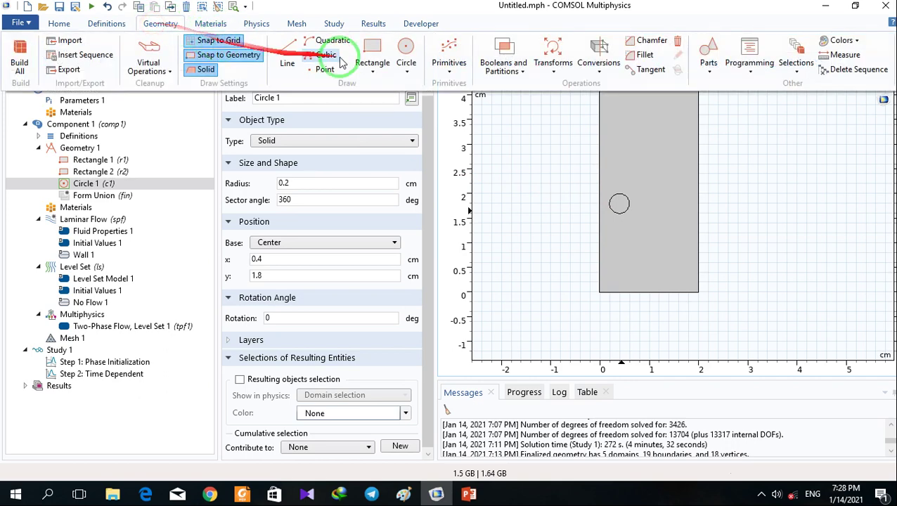
pyautogui.click(407, 50)
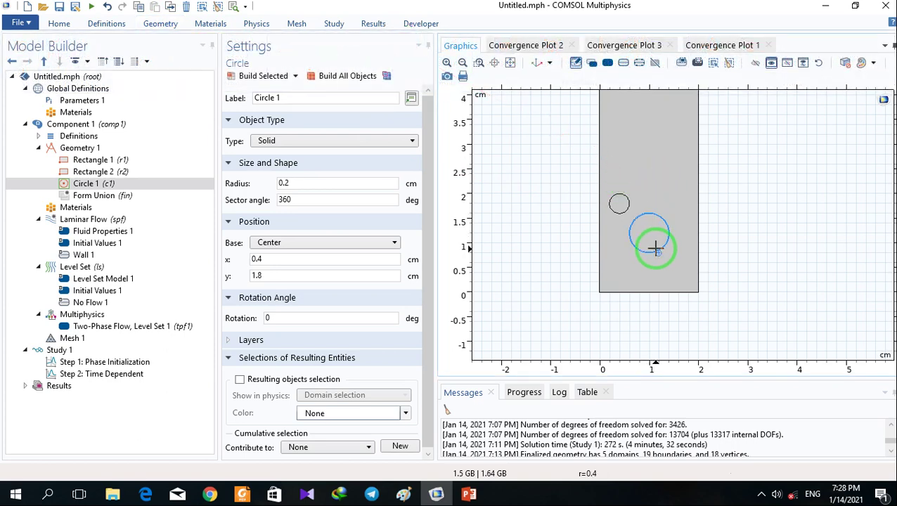
pyautogui.click(161, 23)
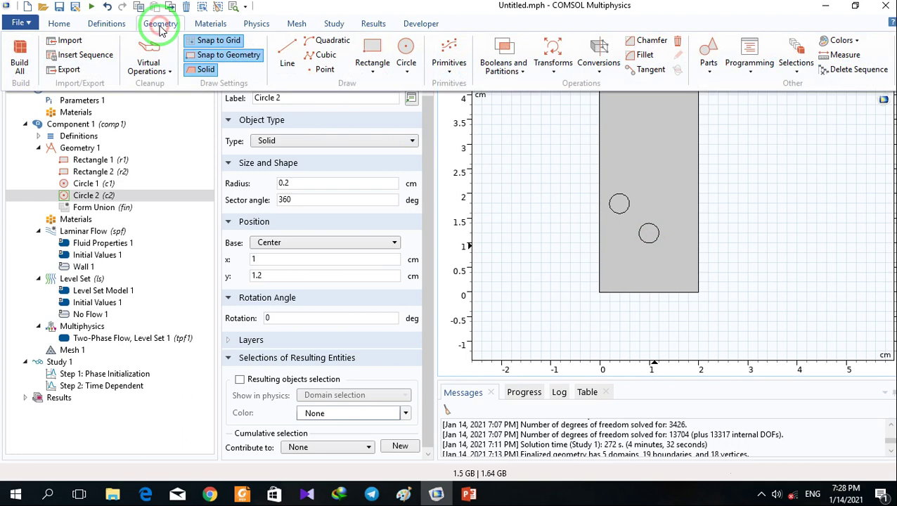
pyautogui.click(399, 48)
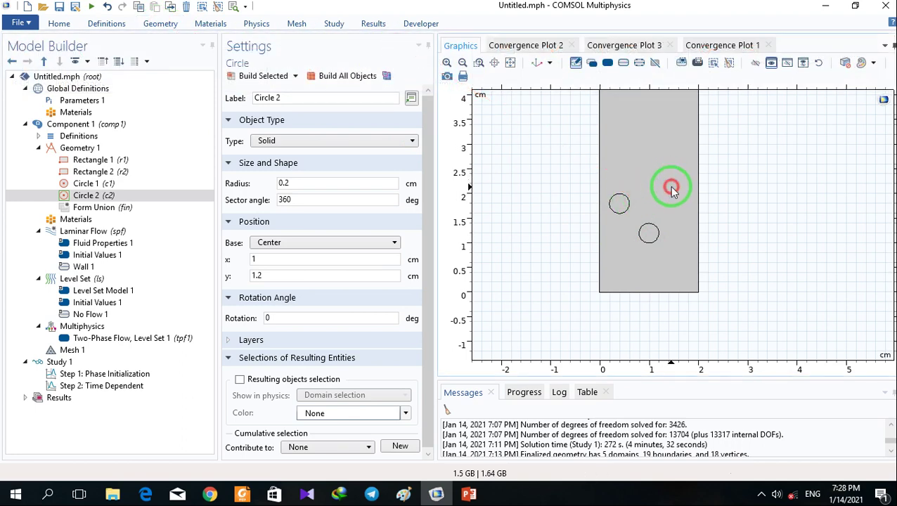
pyautogui.click(672, 188)
pyautogui.moveTo(481, 110); pyautogui.dragTo(491, 200)
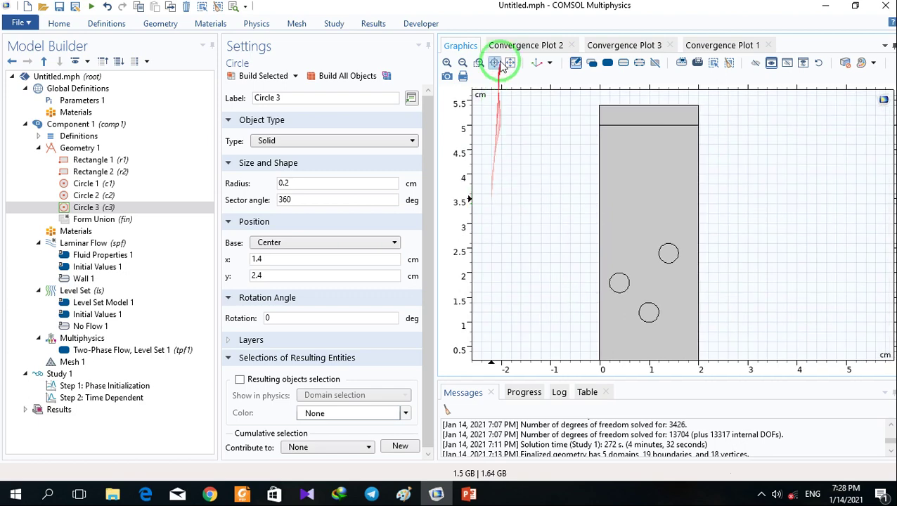
pyautogui.click(496, 62)
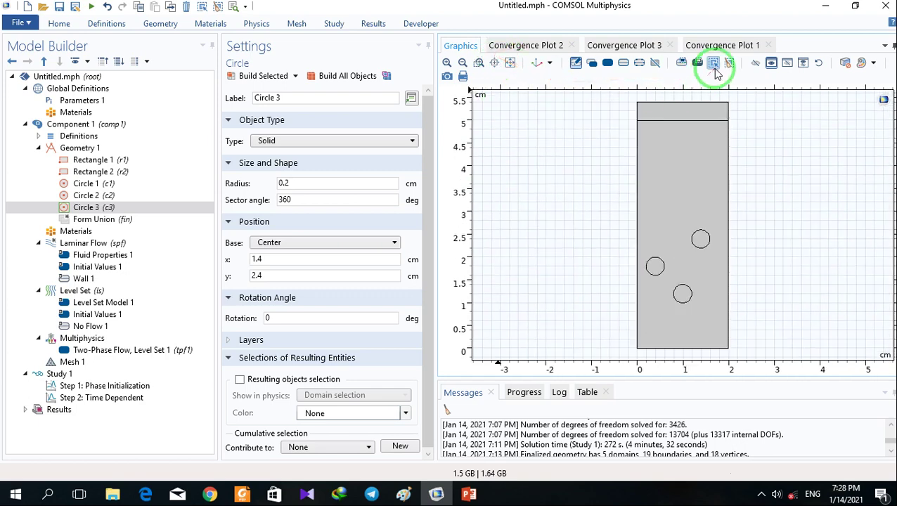
# - Combine all rectangles and circles into Union 1 and build it
pyautogui.click(169, 23)
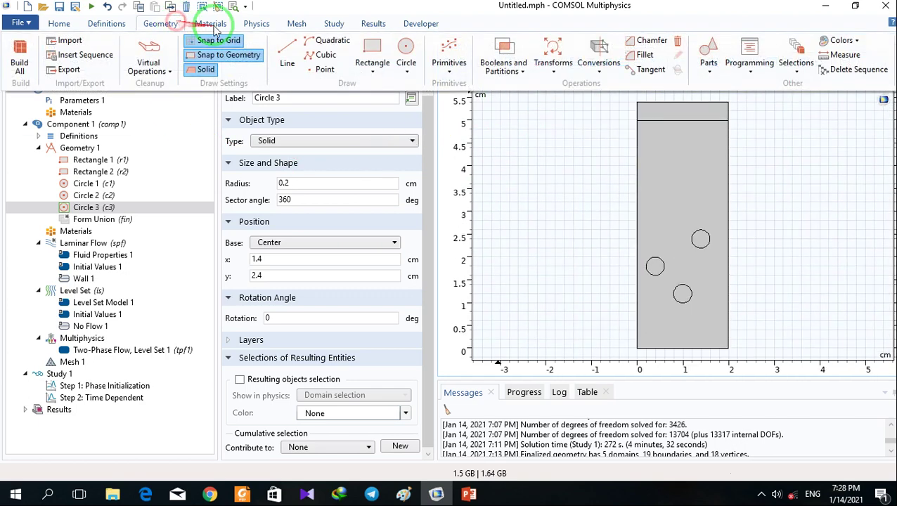
pyautogui.click(520, 72)
pyautogui.click(512, 87)
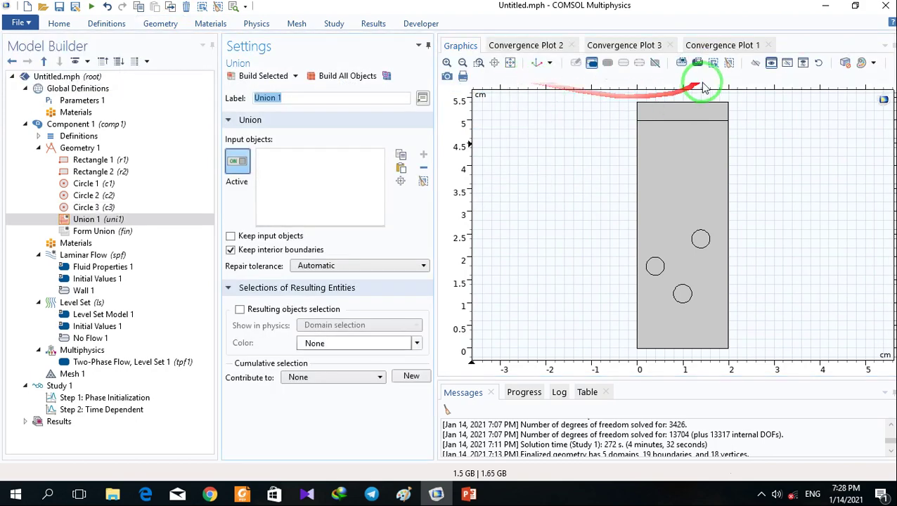
pyautogui.click(714, 64)
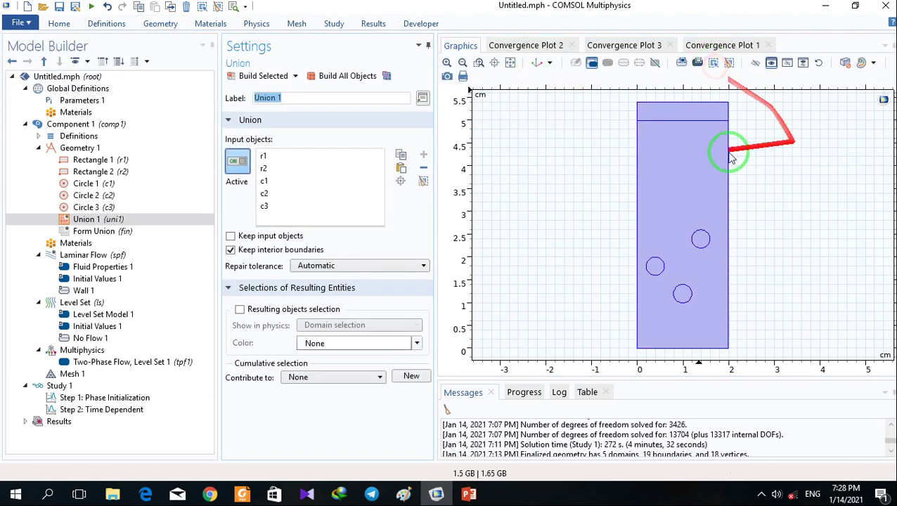
pyautogui.click(338, 75)
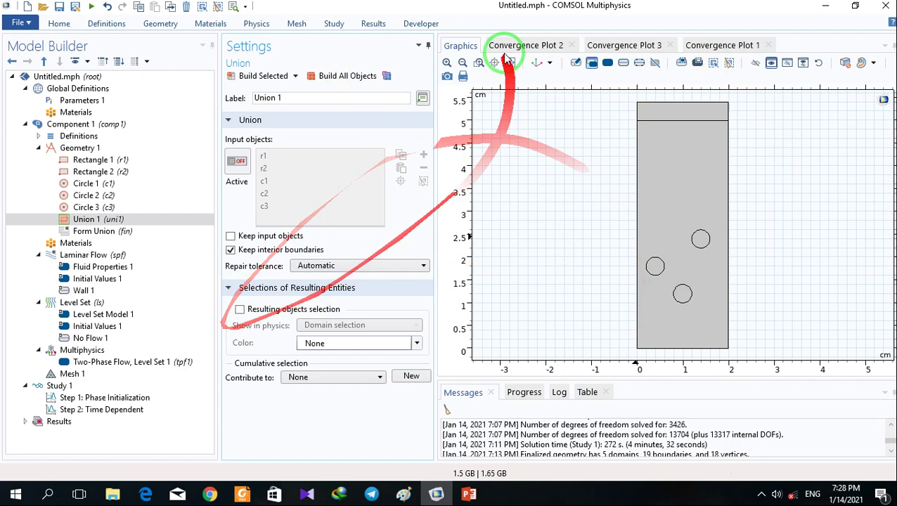
# - Add Engine oil and Water from the library's Liquids list, then close the library
pyautogui.click(56, 248)
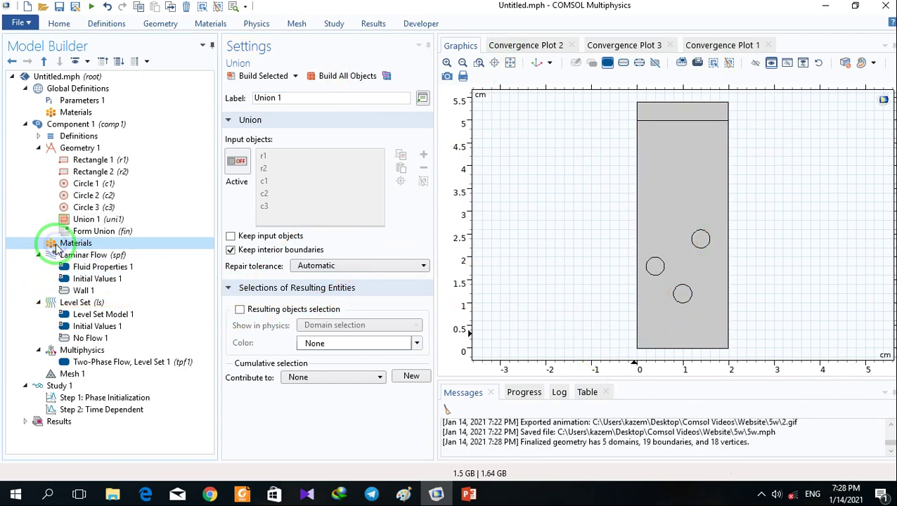
pyautogui.rightClick(58, 249)
pyautogui.click(70, 257)
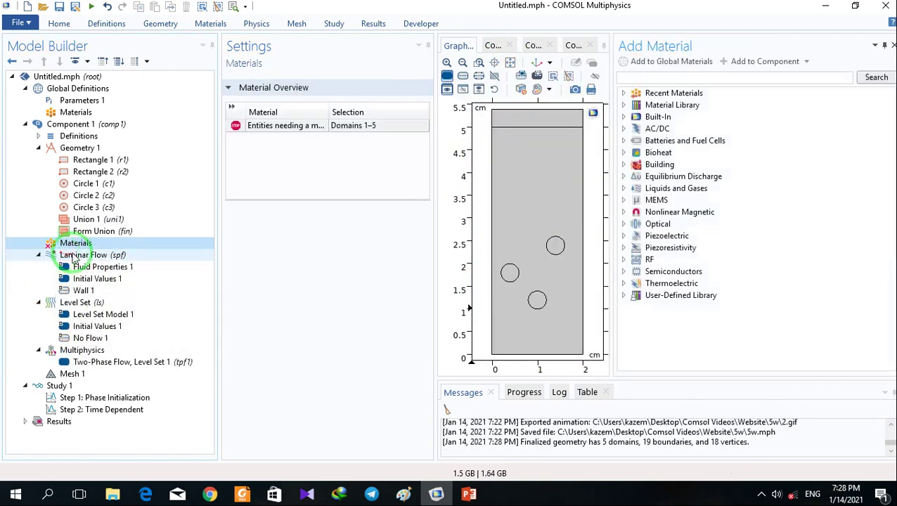
pyautogui.click(621, 132)
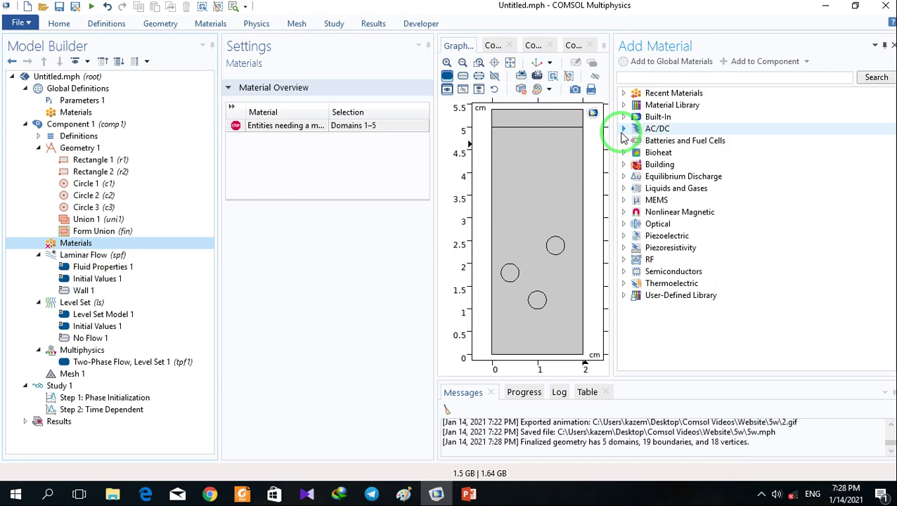
pyautogui.click(623, 189)
pyautogui.click(636, 212)
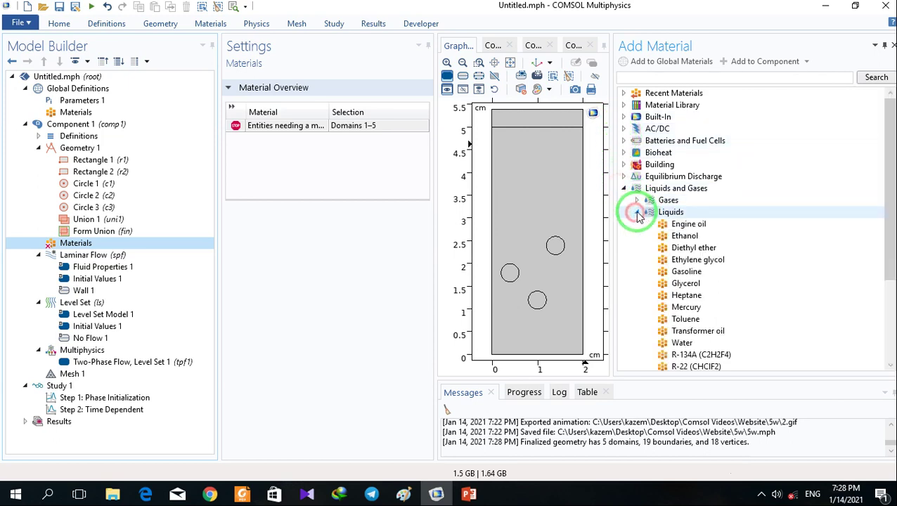
pyautogui.scroll(-1, 881, 194)
pyautogui.click(718, 201)
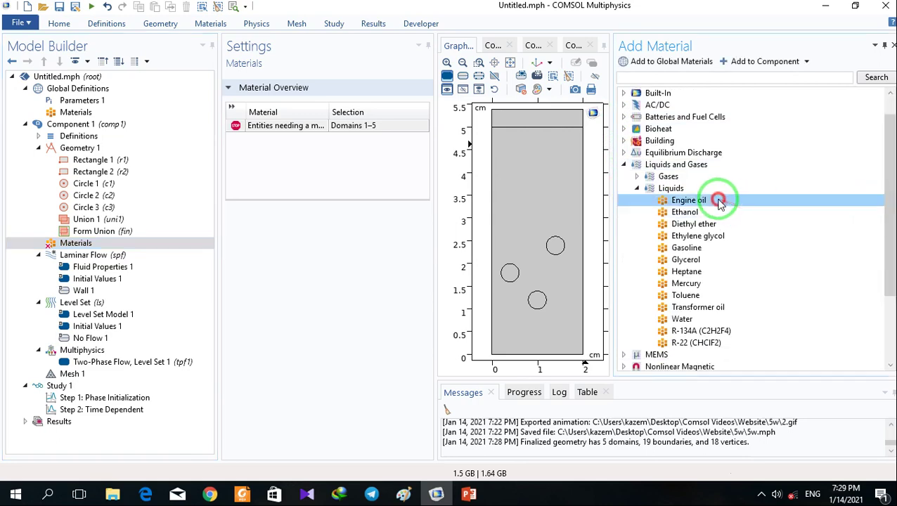
pyautogui.doubleClick(719, 201)
pyautogui.click(682, 320)
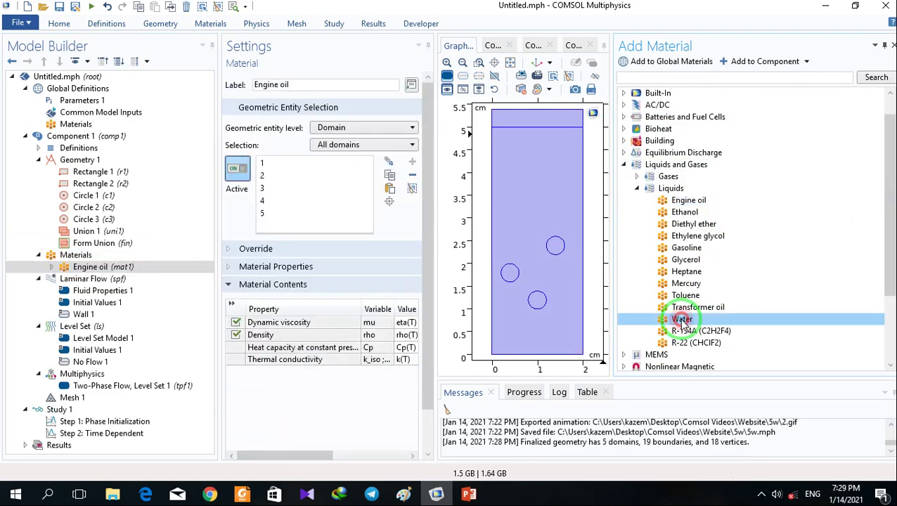
pyautogui.doubleClick(682, 322)
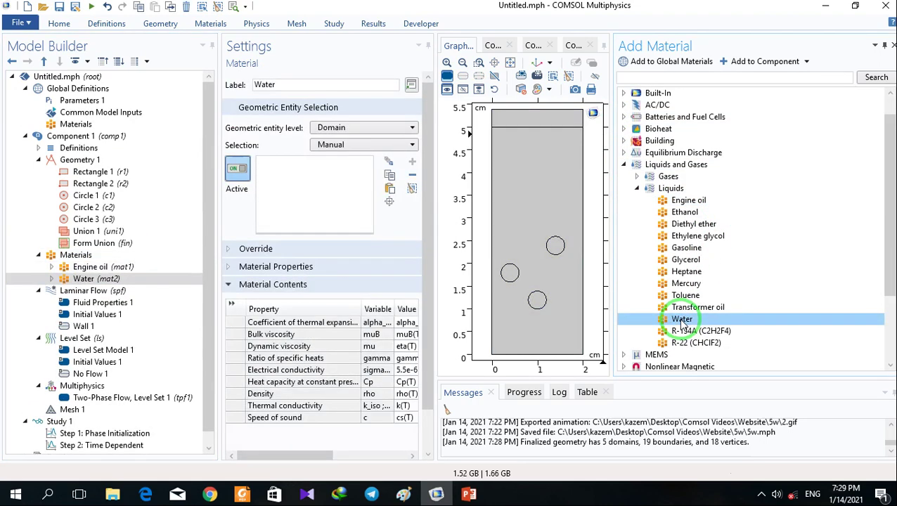
pyautogui.click(892, 45)
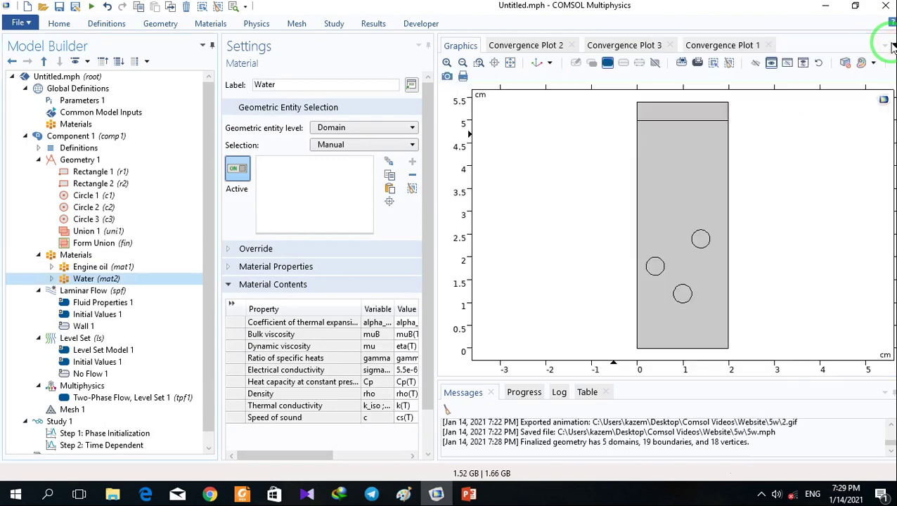
# - Turn on Include gravity for the Laminar Flow interface
pyautogui.click(86, 291)
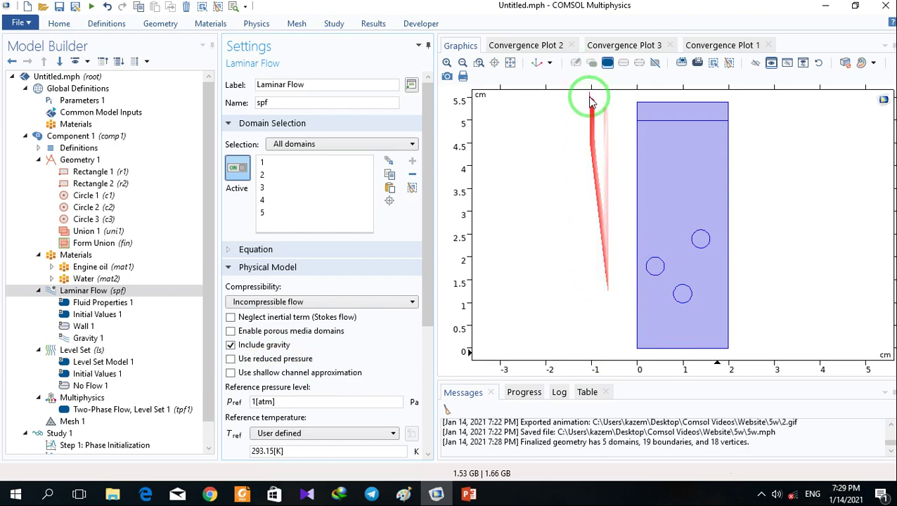
pyautogui.rightClick(66, 294)
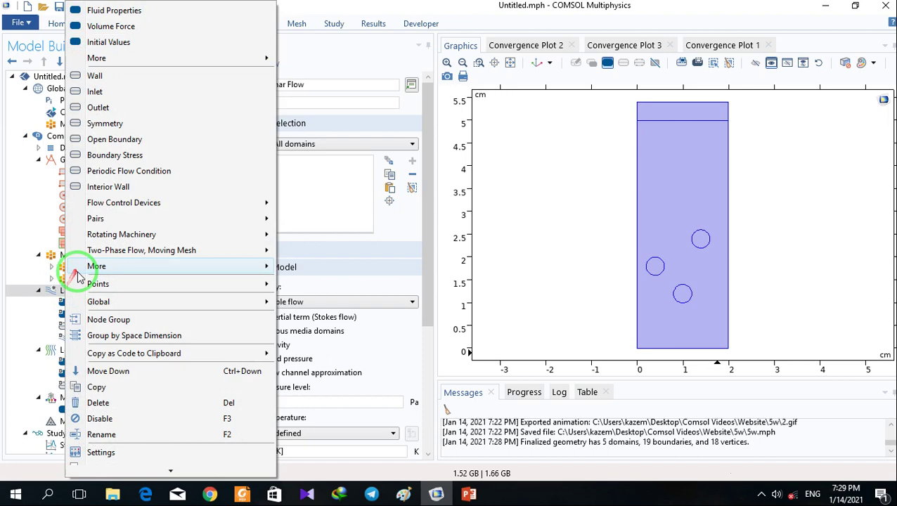
# - Add a Pressure Point Constraint holding 0 Pa at point 3, the channel's top-left corner
pyautogui.moveTo(136, 283)
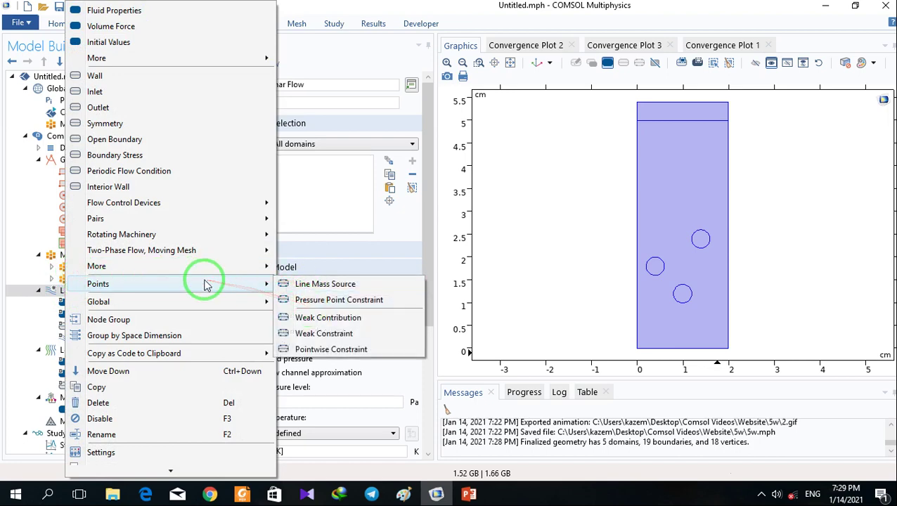
pyautogui.click(328, 302)
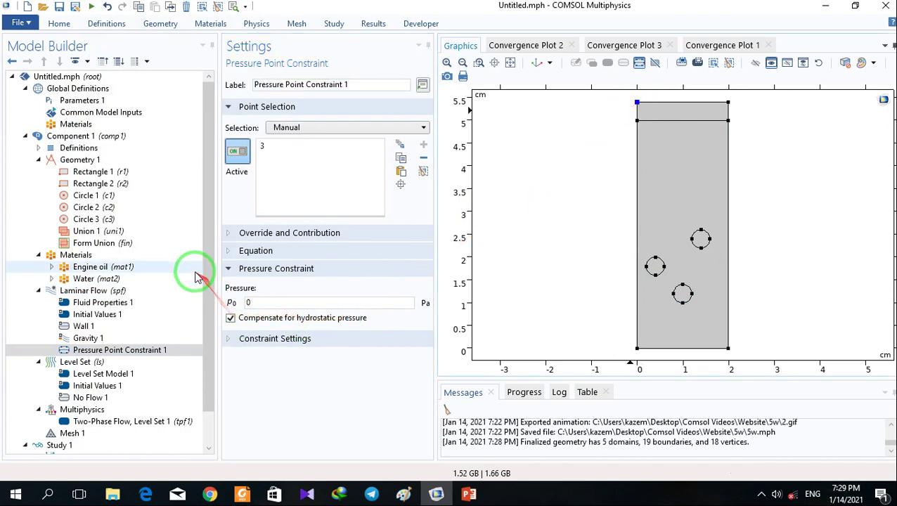
pyautogui.scroll(-1, 169, 280)
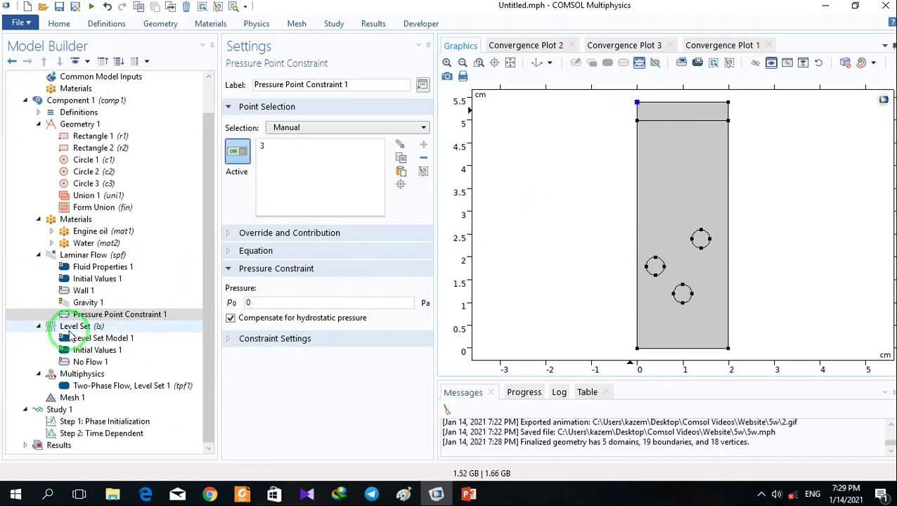
# - Add a Level Set Initial Interface on the y=5 line and drop boundaries
pyautogui.click(71, 333)
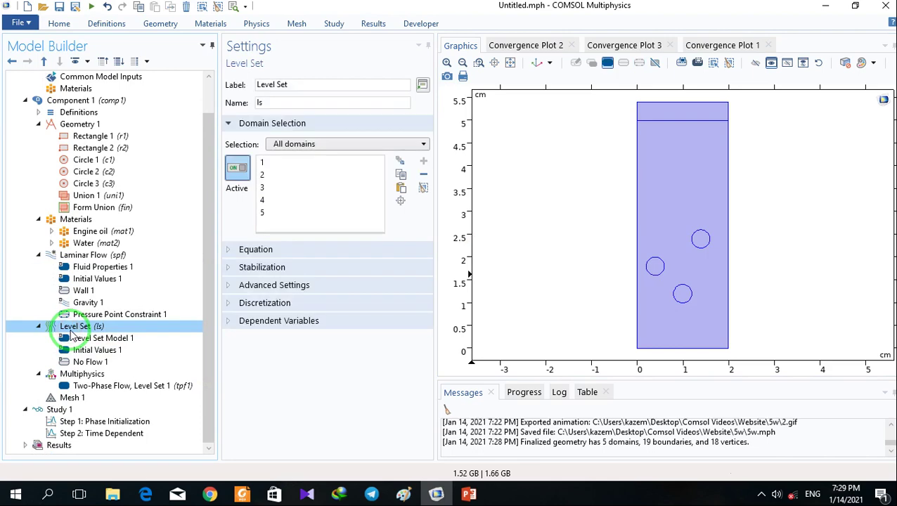
pyautogui.rightClick(71, 333)
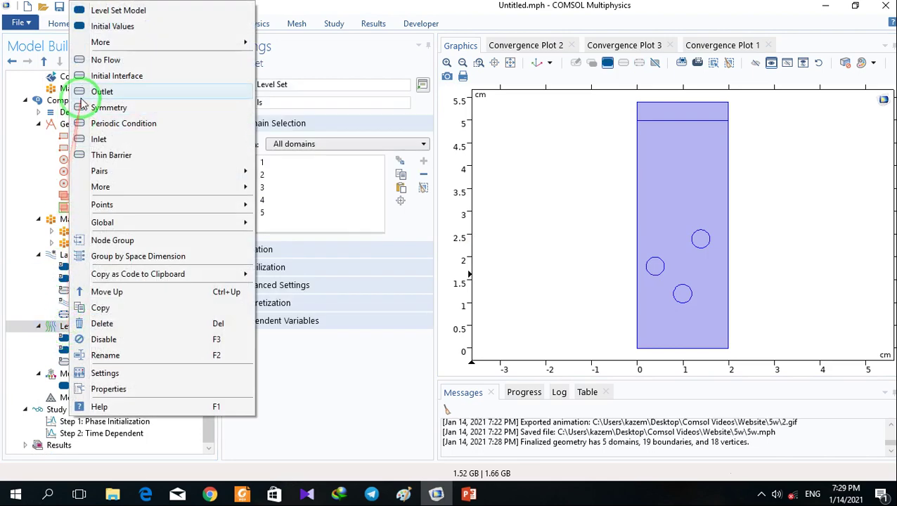
pyautogui.click(87, 76)
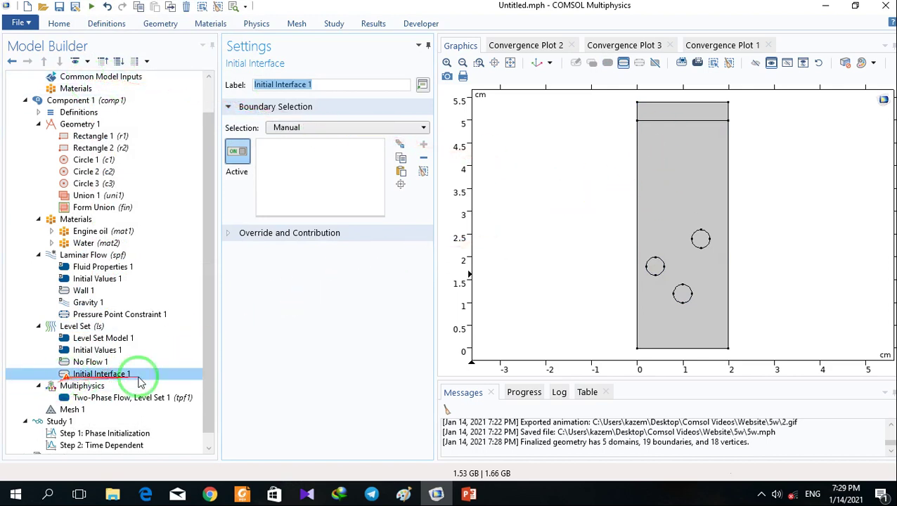
pyautogui.click(685, 62)
pyautogui.moveTo(642, 213); pyautogui.dragTo(712, 311)
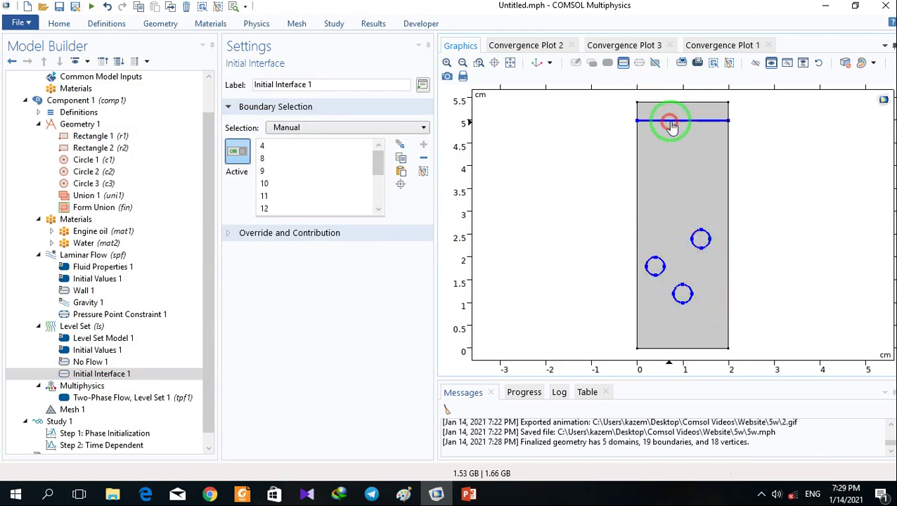
# - Add a second Initial Values node to the Level Set interface
pyautogui.click(81, 329)
pyautogui.rightClick(82, 327)
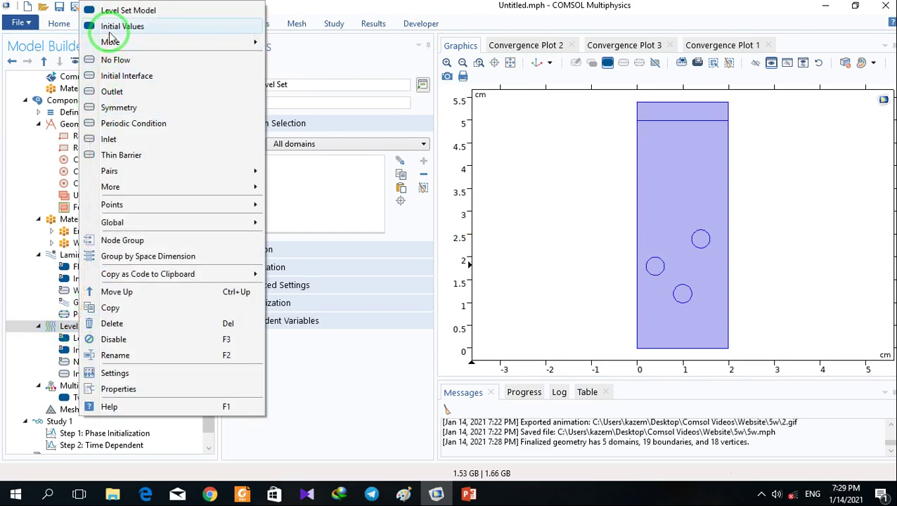
pyautogui.click(113, 28)
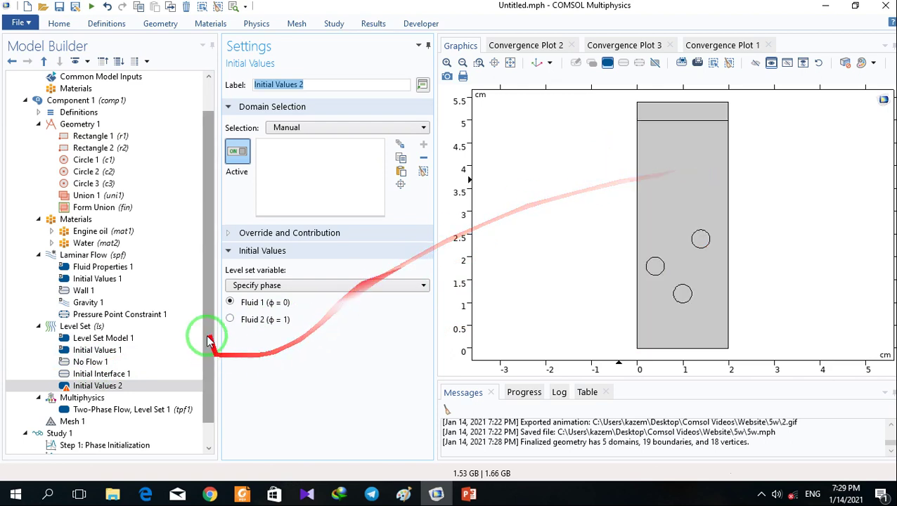
pyautogui.moveTo(207, 308); pyautogui.dragTo(211, 382)
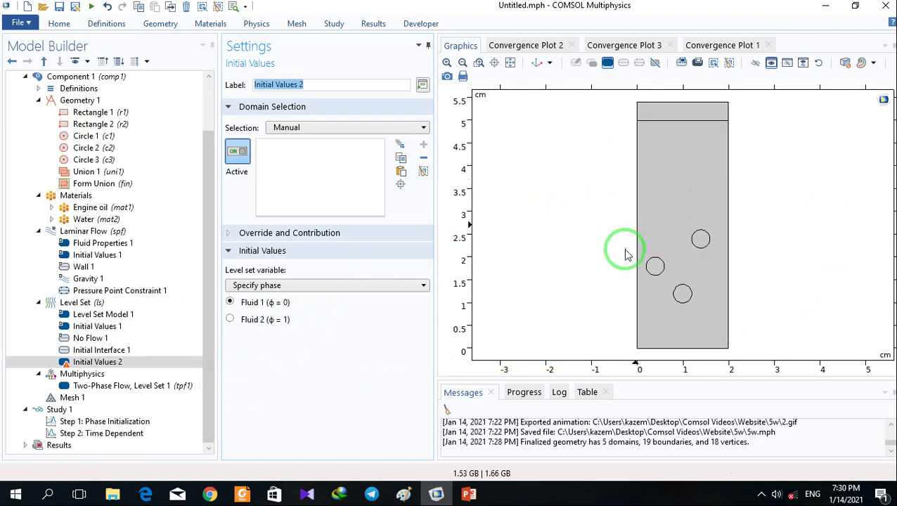
# - In the Two-Phase Flow coupling, set Fluid 1 to Water and Fluid 2 to Engine oil
pyautogui.click(79, 386)
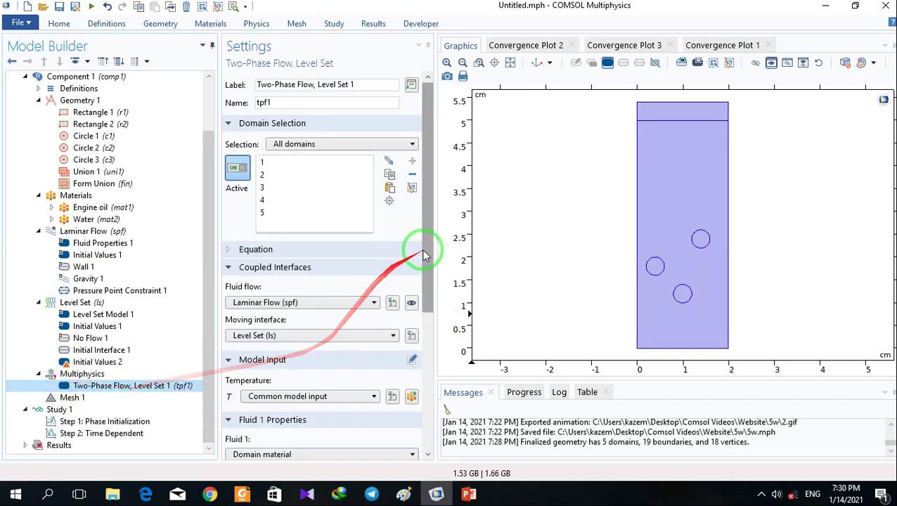
pyautogui.moveTo(426, 250); pyautogui.dragTo(429, 354)
pyautogui.click(260, 281)
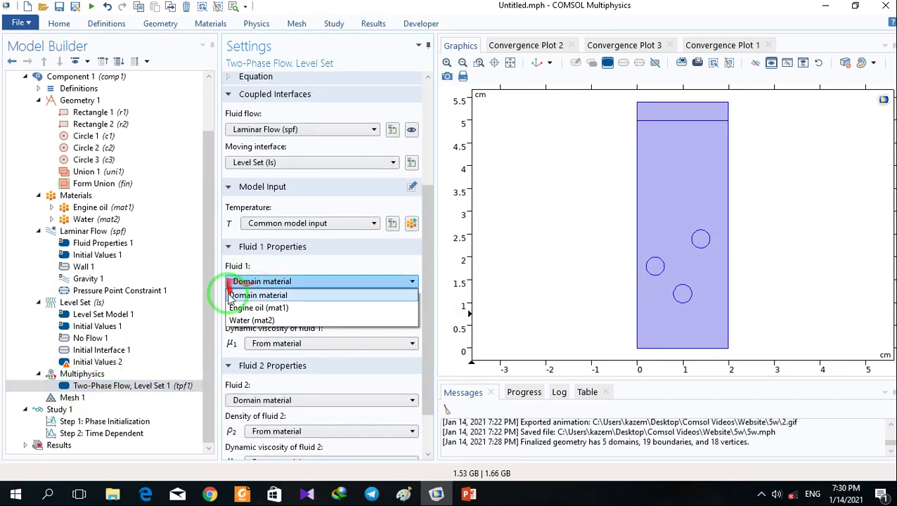
pyautogui.click(242, 320)
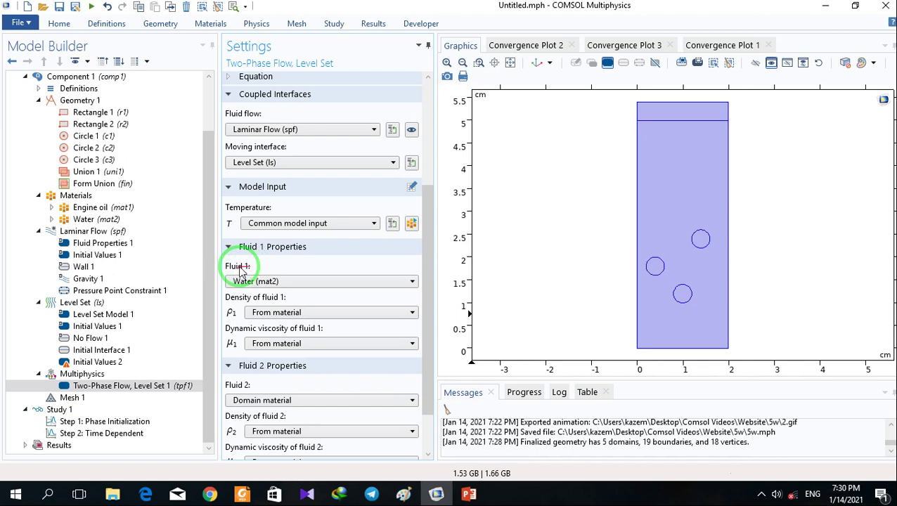
pyautogui.moveTo(427, 254); pyautogui.dragTo(421, 322)
pyautogui.click(229, 344)
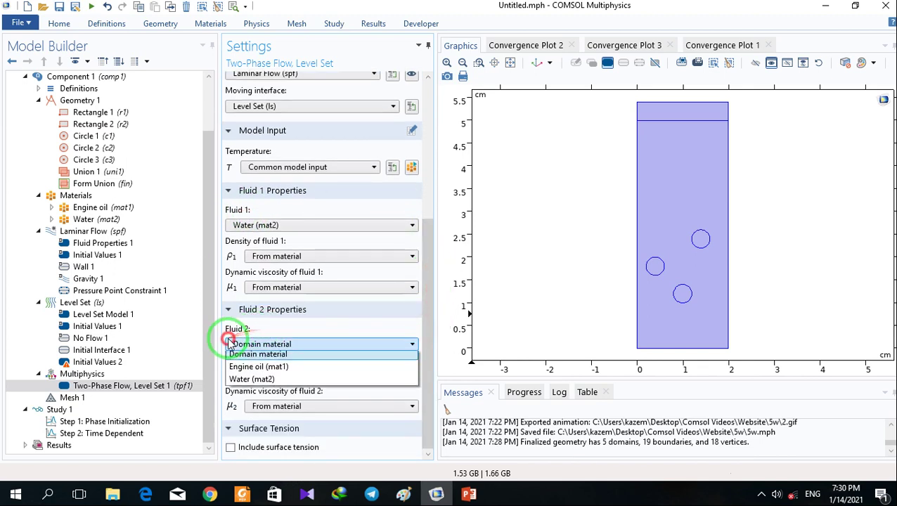
pyautogui.click(239, 371)
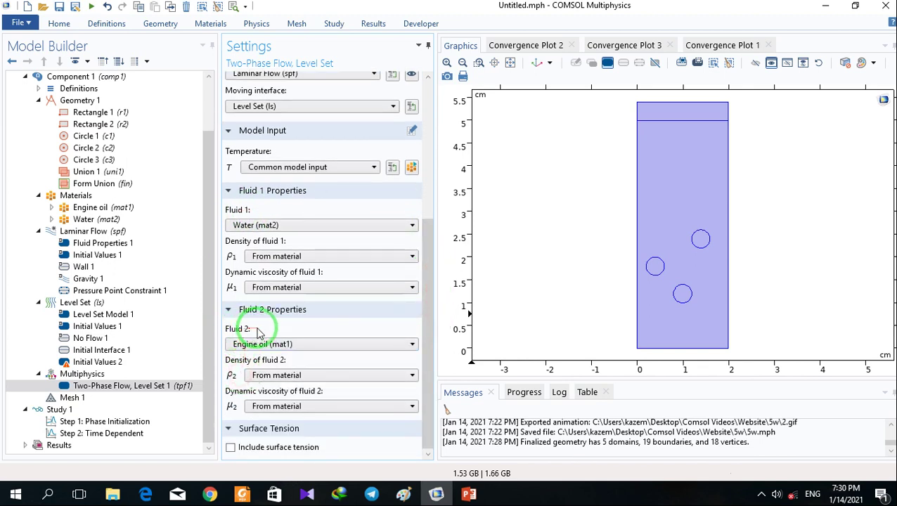
pyautogui.click(61, 328)
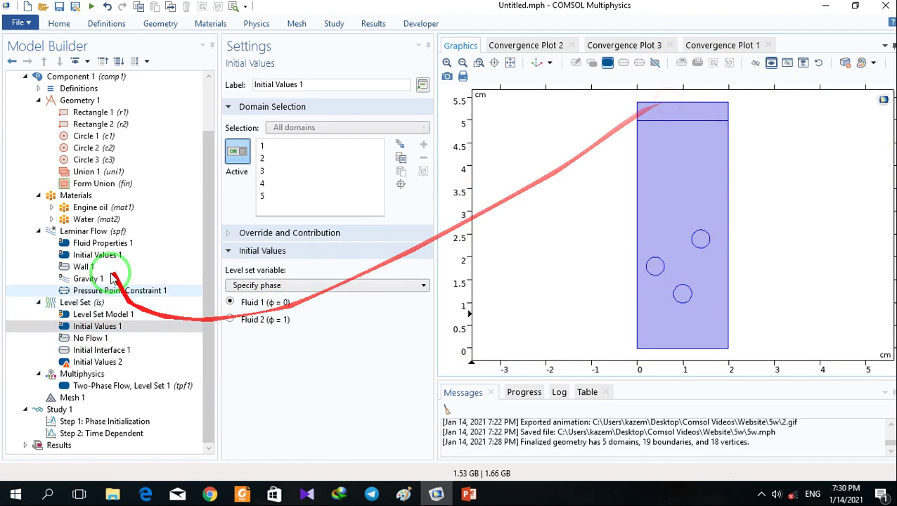
# - Assign the top strip and three drops (domains 2–5) to Fluid 2 in Initial Values 2
pyautogui.click(104, 327)
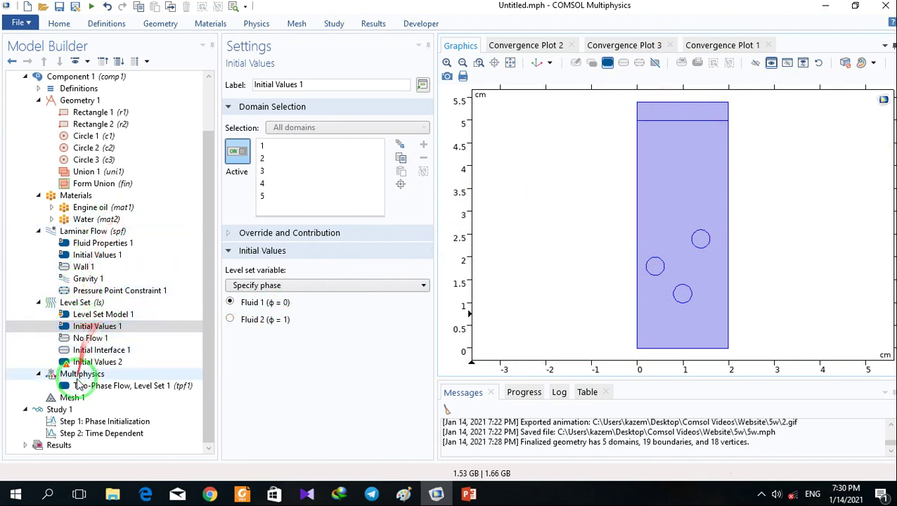
pyautogui.click(81, 363)
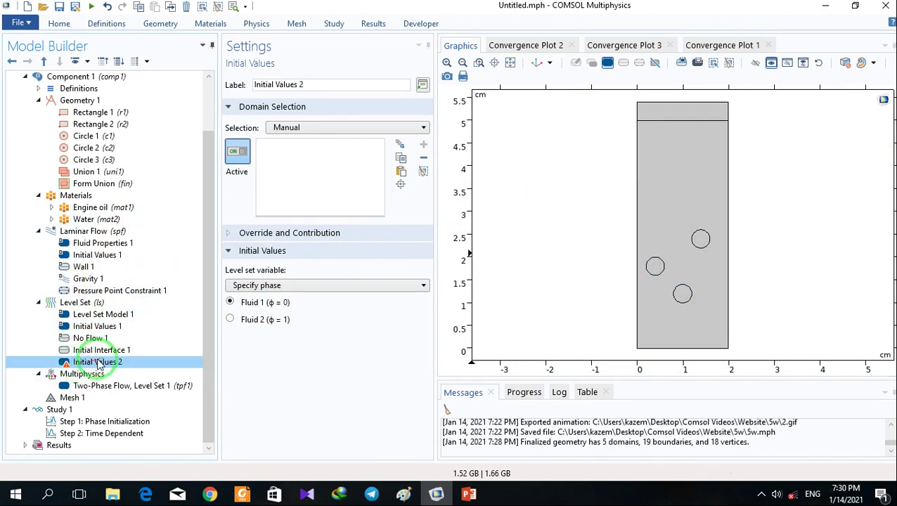
pyautogui.click(653, 267)
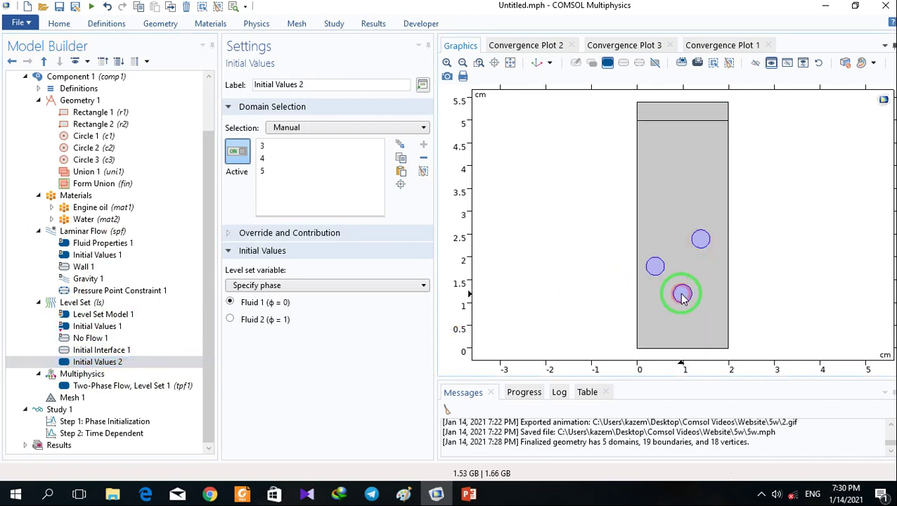
pyautogui.click(652, 109)
pyautogui.click(230, 320)
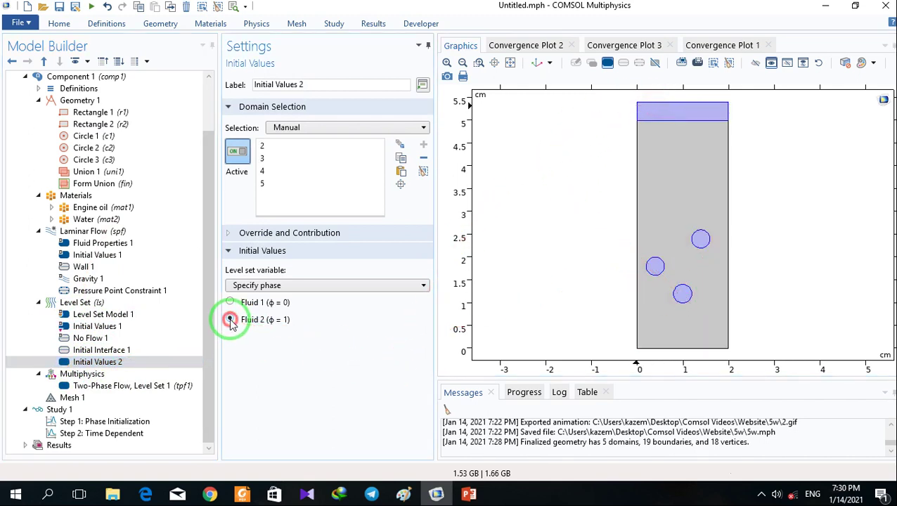
pyautogui.click(140, 367)
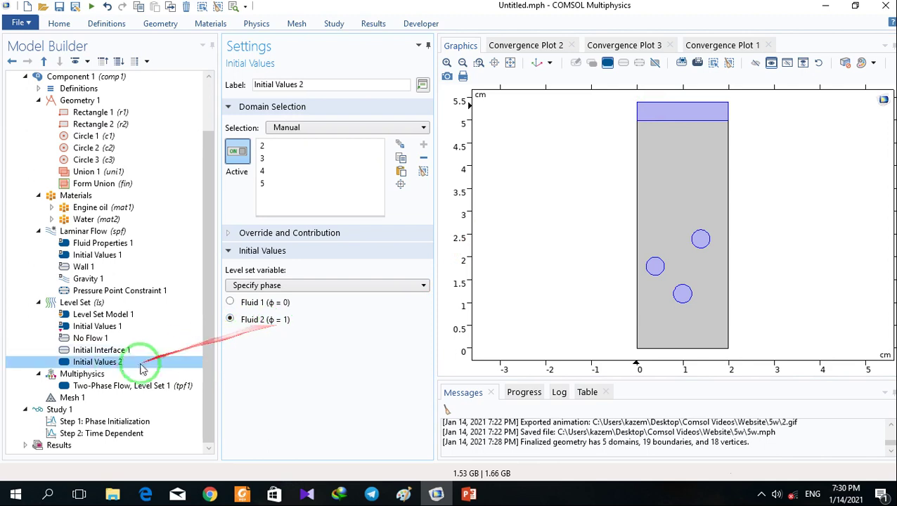
pyautogui.click(106, 327)
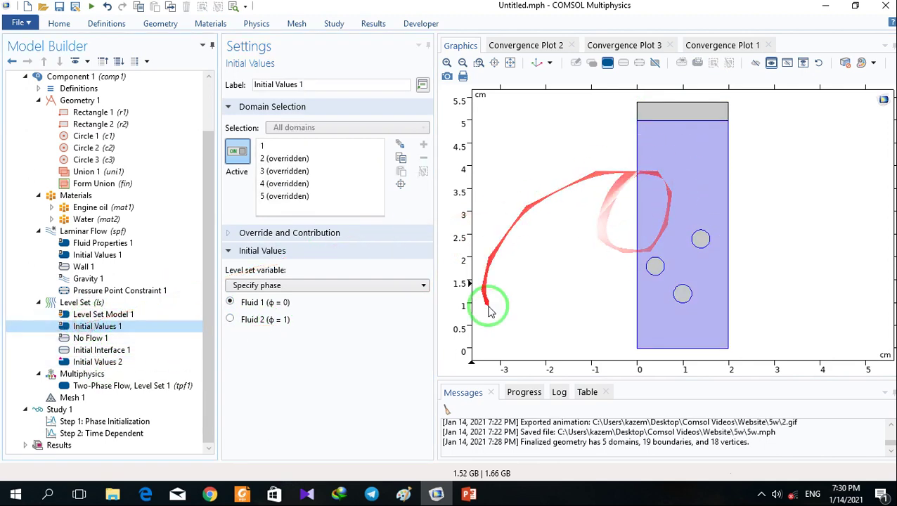
# - Build the 6828-element mesh and set the Time Dependent step times to range(0,0.1,3)
pyautogui.click(74, 398)
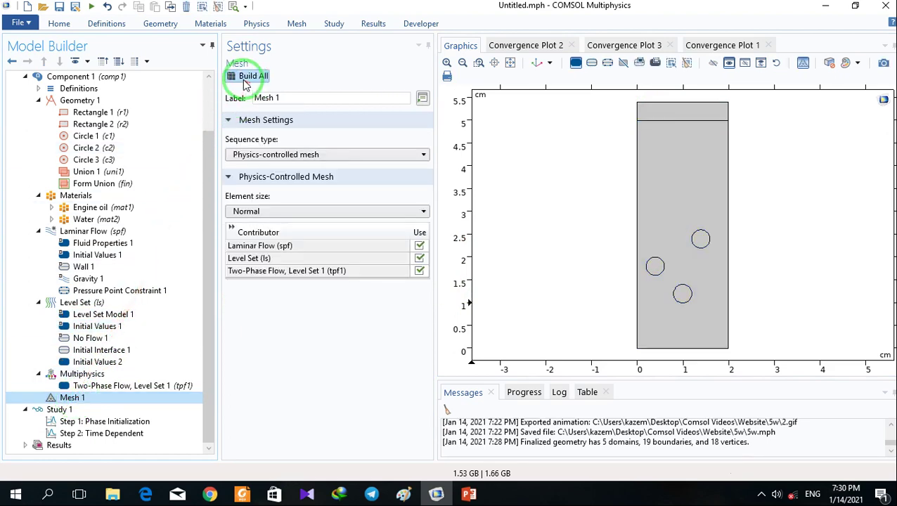
pyautogui.click(246, 77)
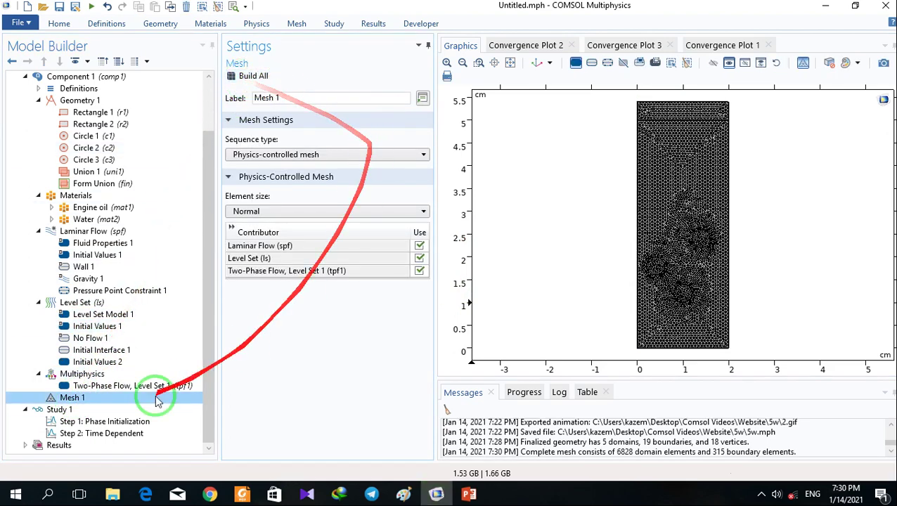
pyautogui.click(87, 425)
pyautogui.click(79, 434)
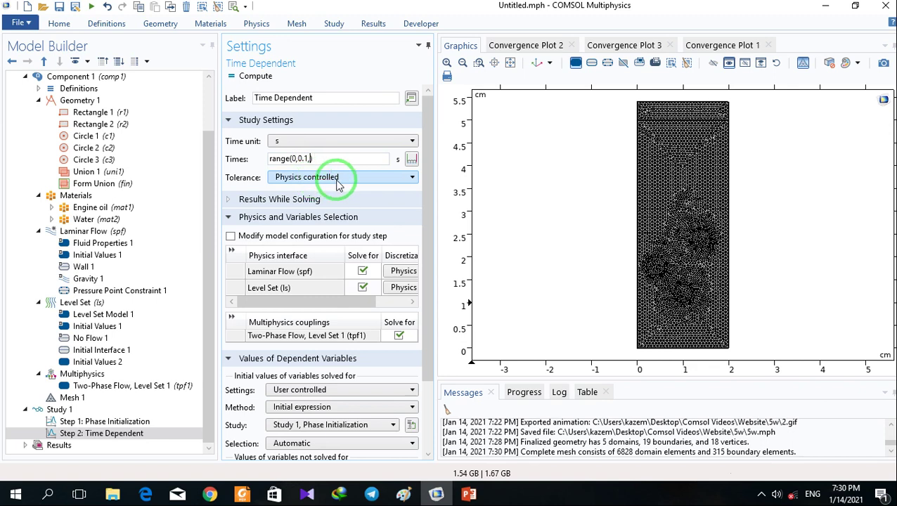
pyautogui.write('3')
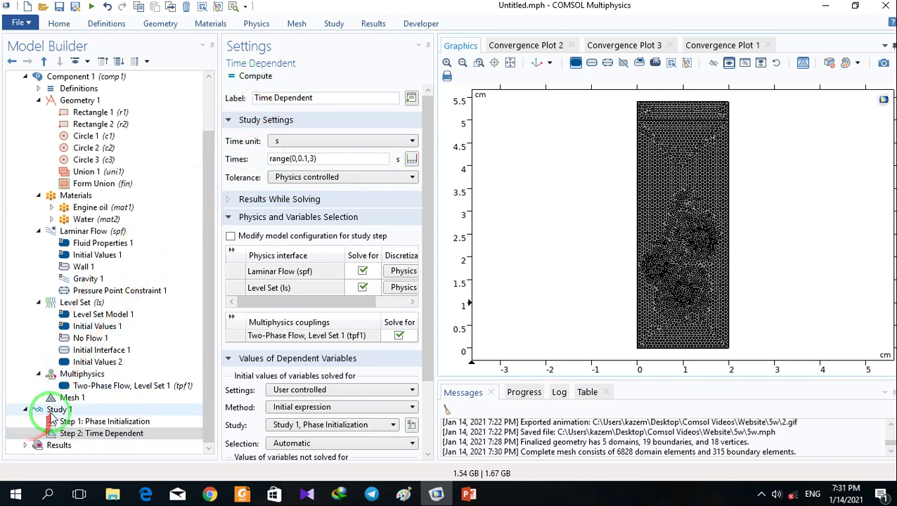
pyautogui.click(261, 203)
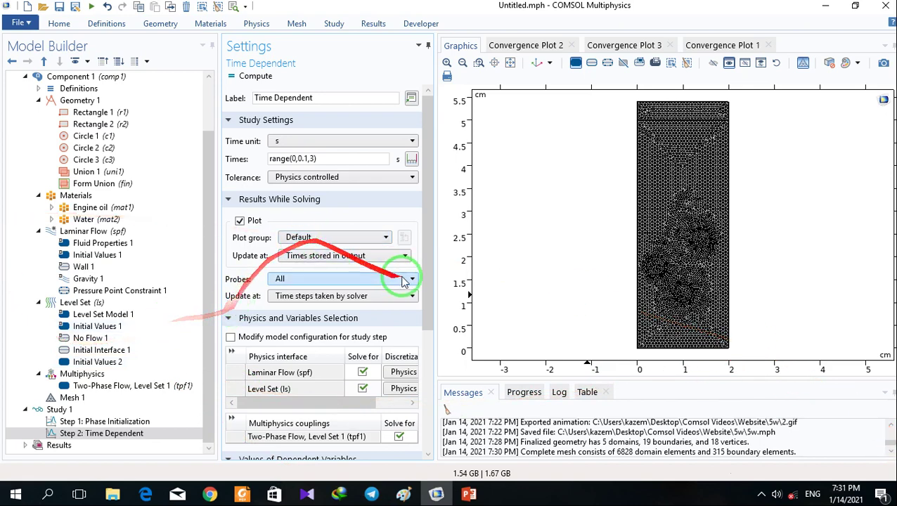
# - Solve the Time Dependent study (3522 degrees of freedom) and bring up the screen recorder's control panel
pyautogui.click(256, 83)
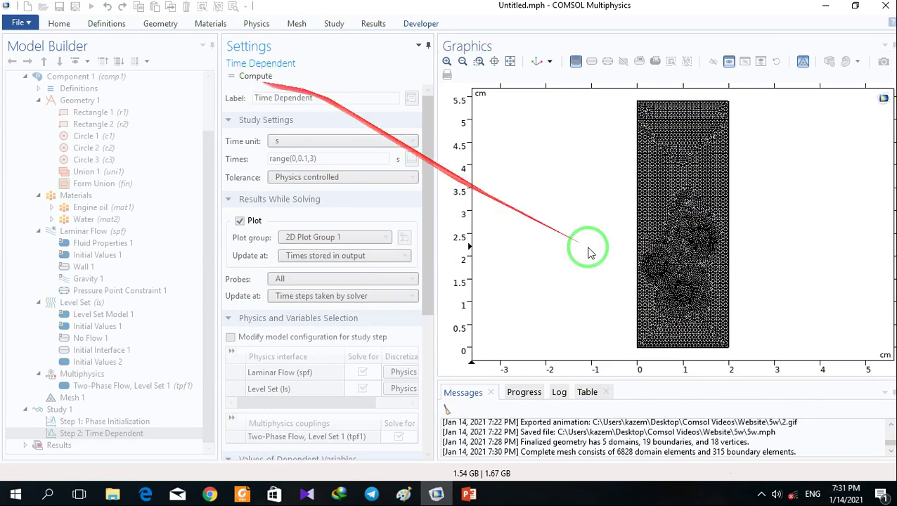
pyautogui.click(760, 494)
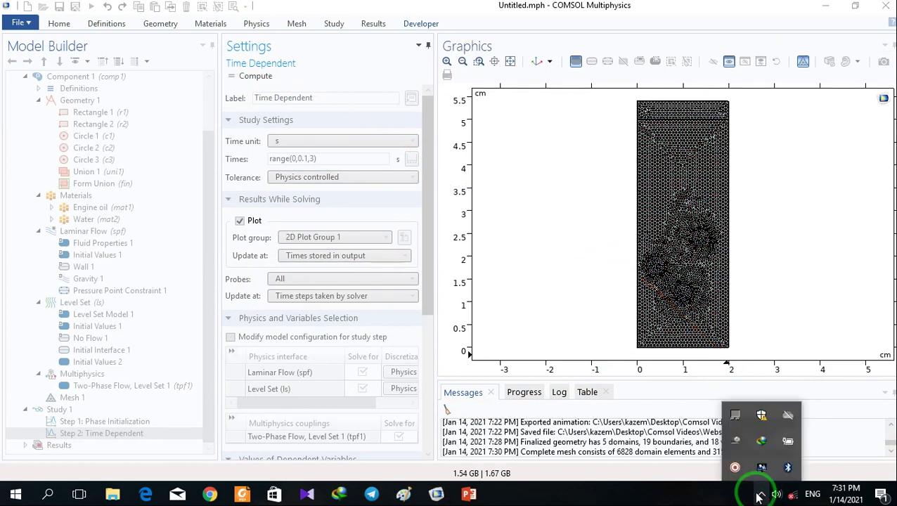
pyautogui.rightClick(734, 467)
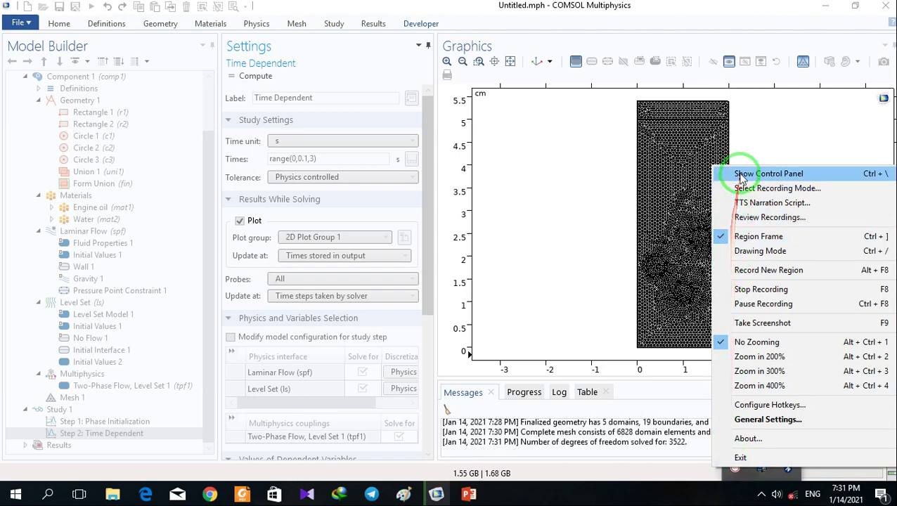
pyautogui.click(740, 176)
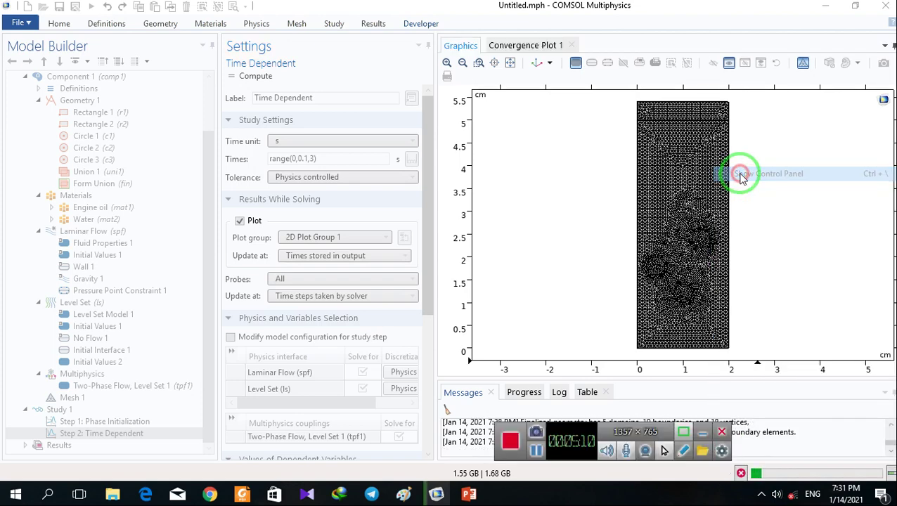
# - Pause the recording and switch from the Pressure (spf) plot to Volume Fraction of Fluid 1 (ls)
pyautogui.click(536, 454)
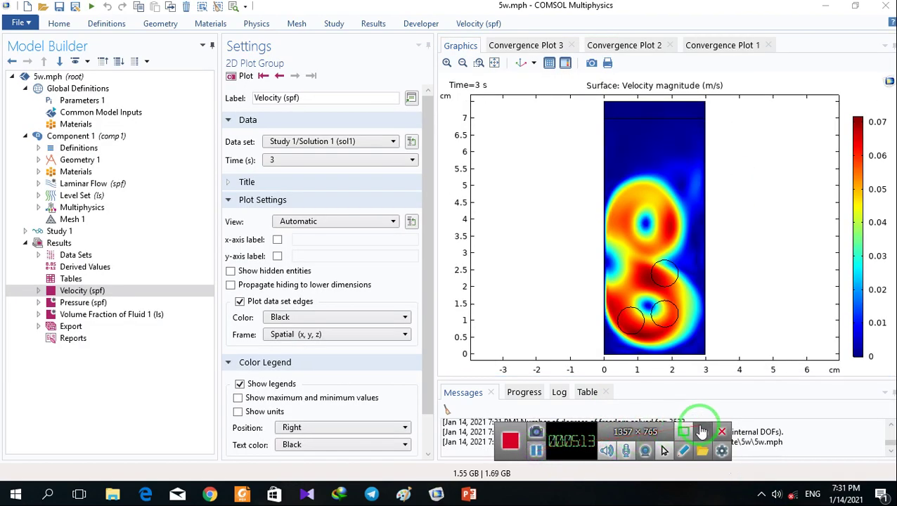
pyautogui.click(702, 432)
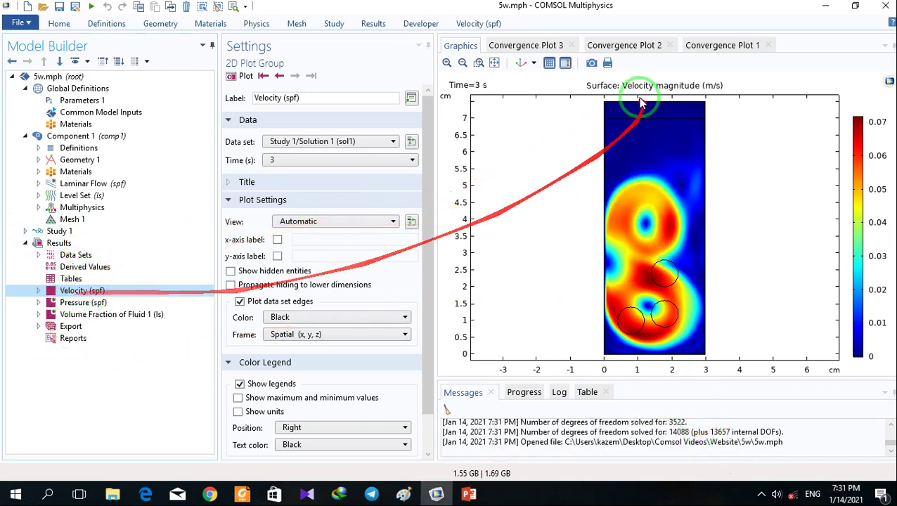
pyautogui.click(63, 303)
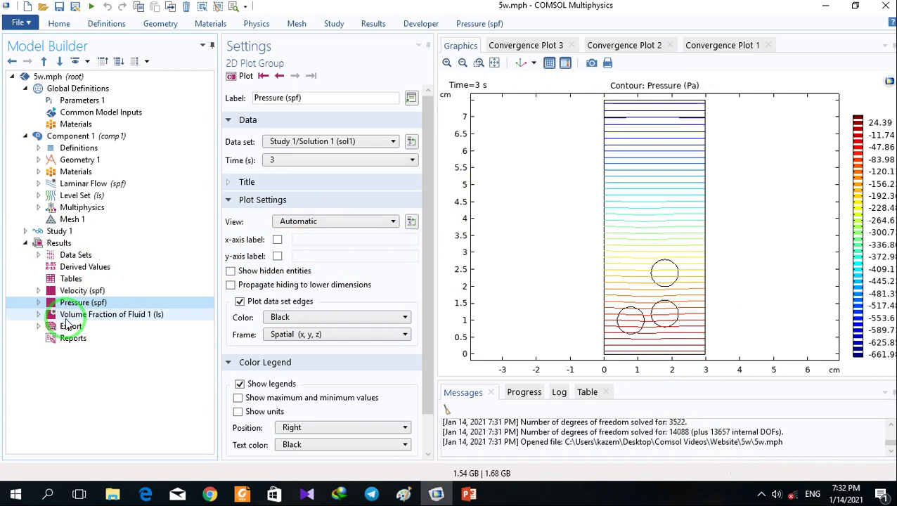
pyautogui.click(71, 316)
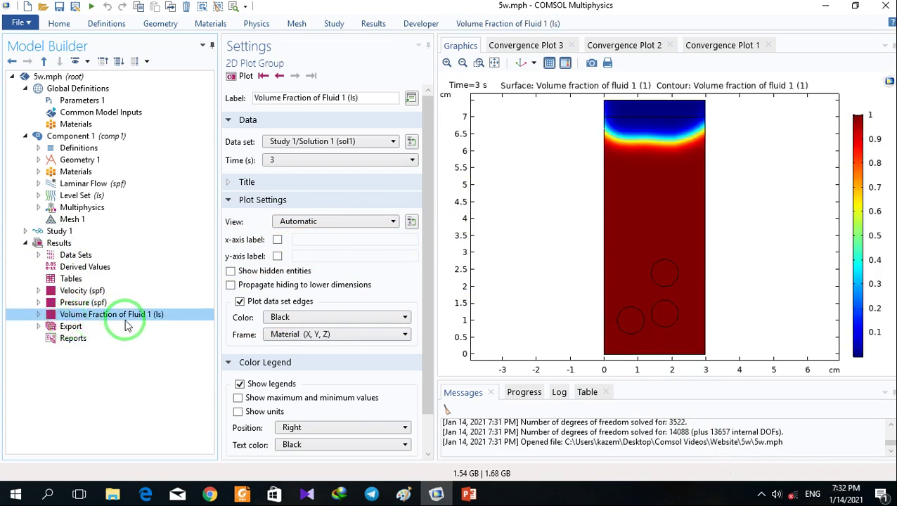
# - Plot the volume fraction at Time 2 s, then at 0.2 s
pyautogui.click(296, 163)
pyautogui.click(289, 186)
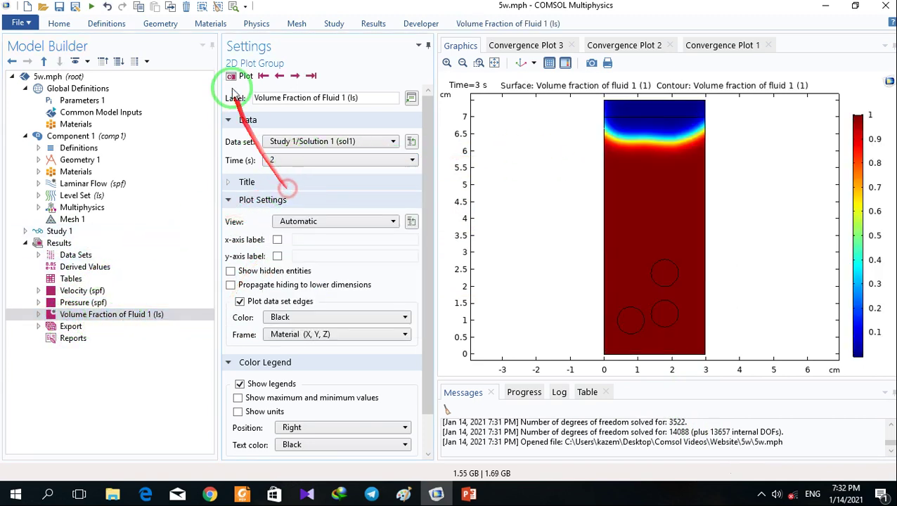
pyautogui.click(311, 161)
pyautogui.moveTo(409, 289); pyautogui.dragTo(411, 176)
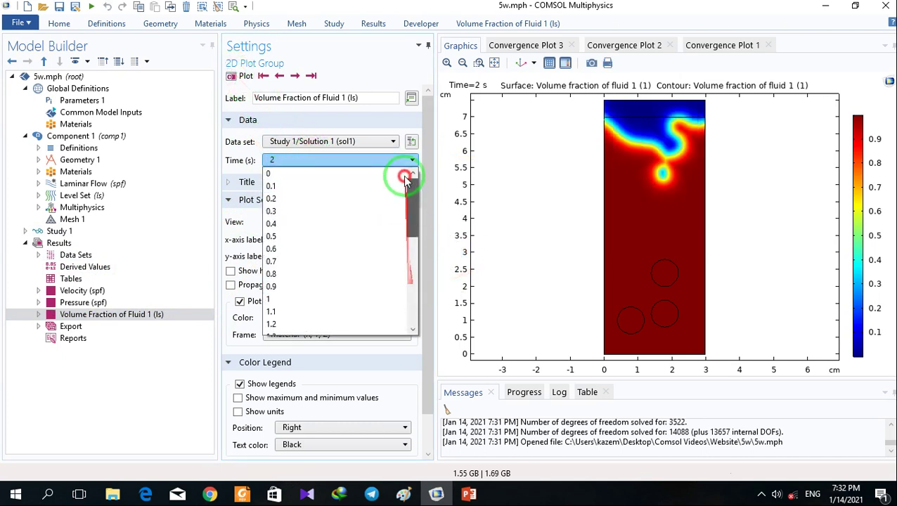
pyautogui.click(296, 199)
pyautogui.click(236, 81)
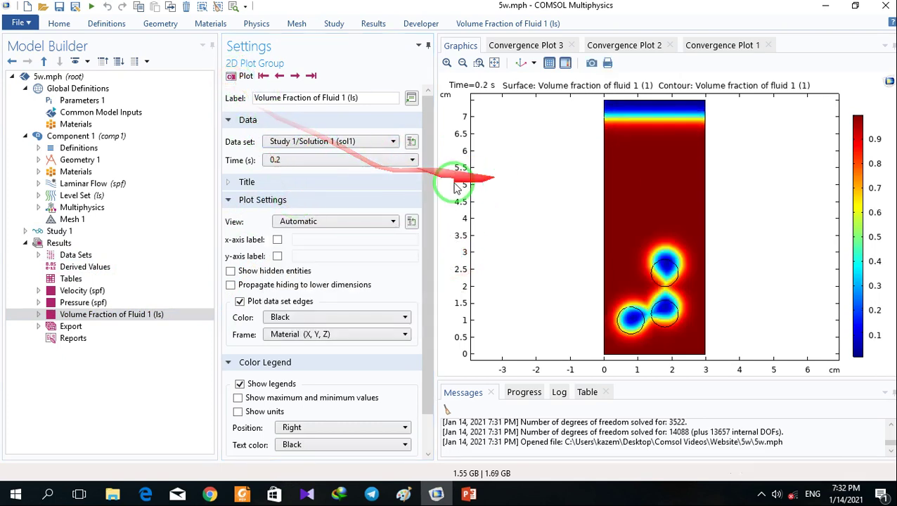
# - Replot the volume fraction at Time 1.1 s, showing the drops partway up the channel
pyautogui.click(353, 160)
pyautogui.scroll(-1, 411, 211)
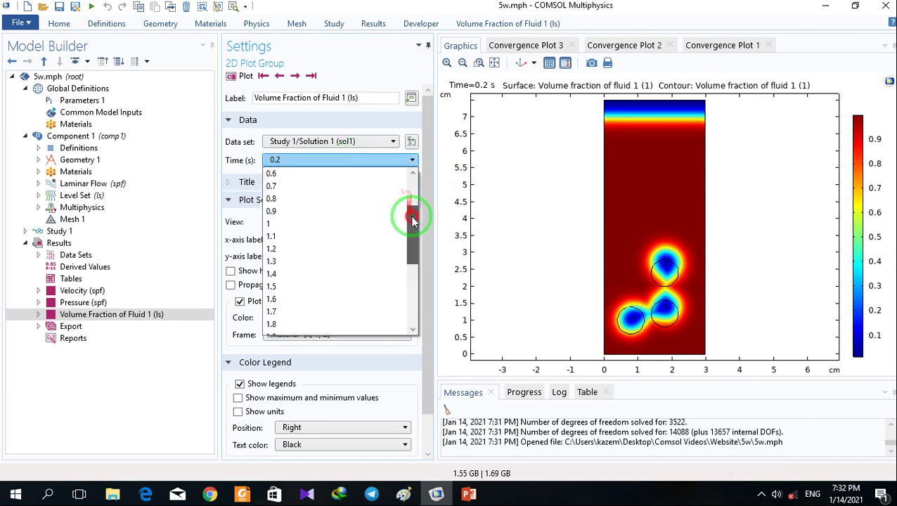
pyautogui.click(327, 238)
pyautogui.click(239, 76)
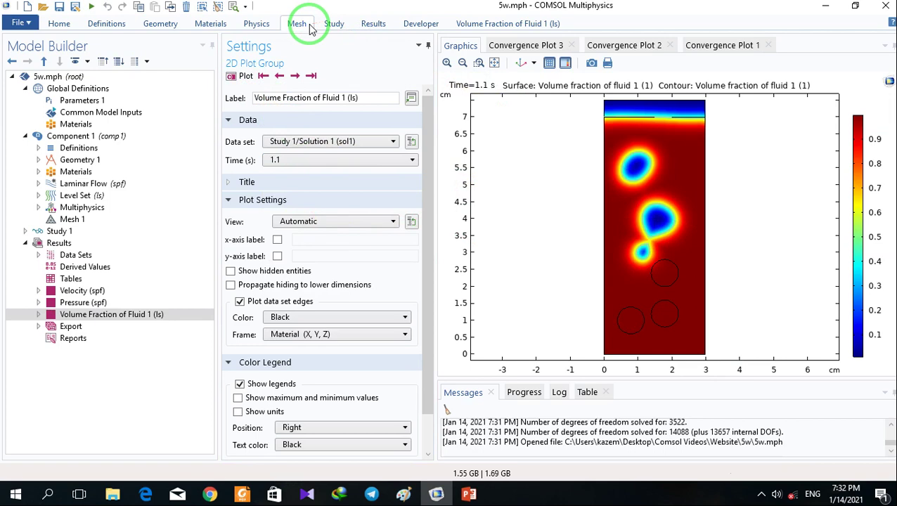
# - Add an Animation 3 on-screen player from the Results animation options
pyautogui.click(369, 25)
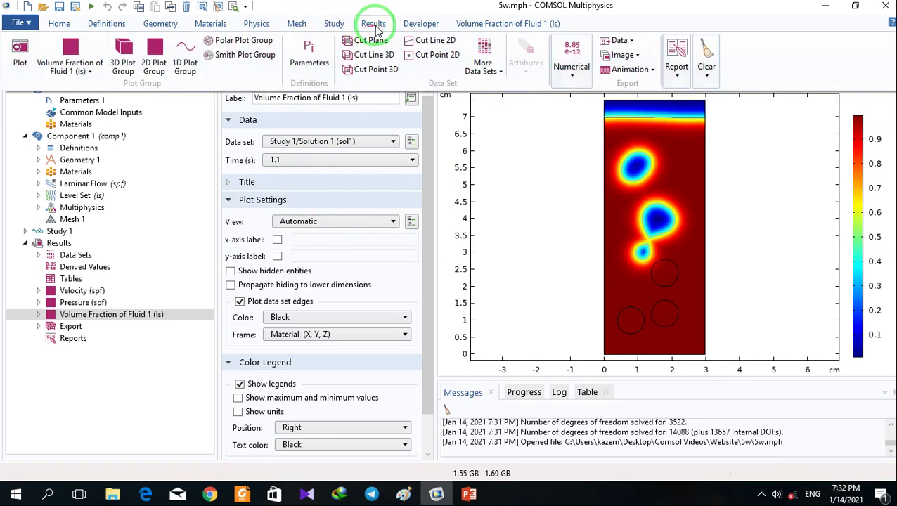
pyautogui.click(629, 70)
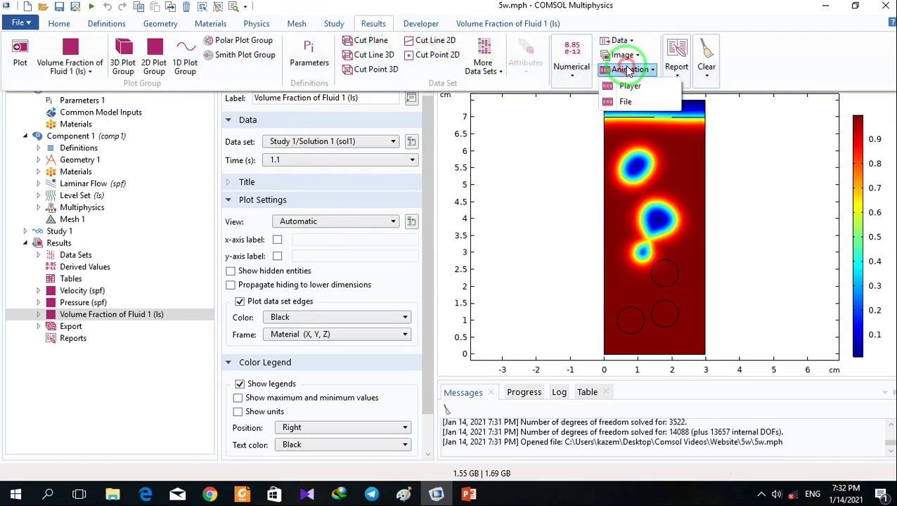
pyautogui.click(629, 88)
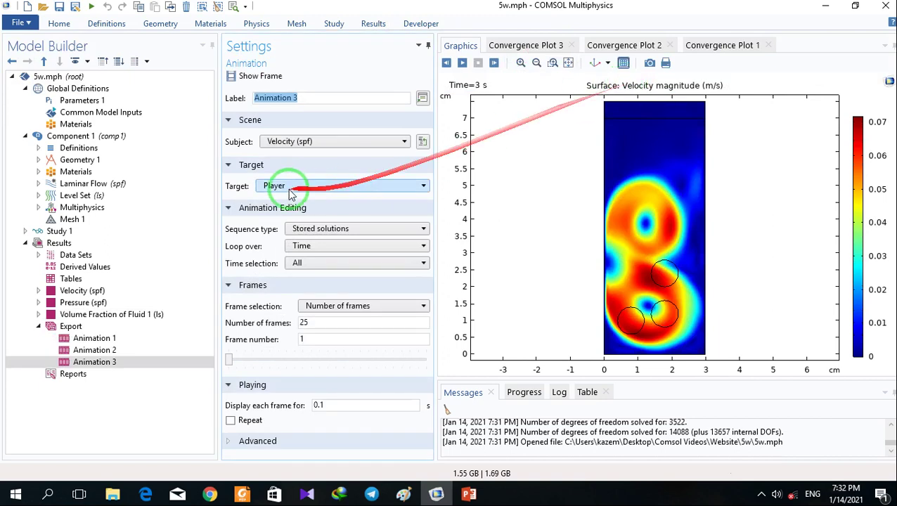
# - Set the animation subject to Volume Fraction of Fluid 1 (ls) and play it to Time=3 s
pyautogui.click(270, 143)
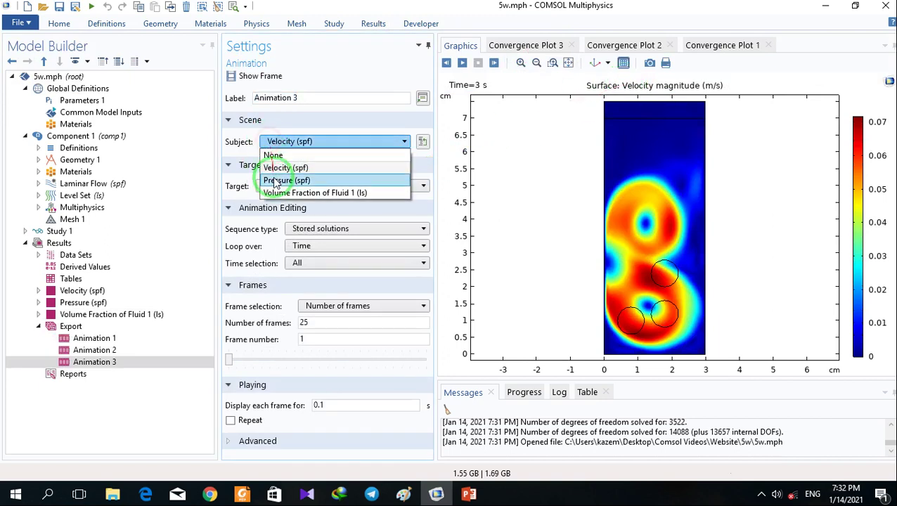
pyautogui.click(318, 193)
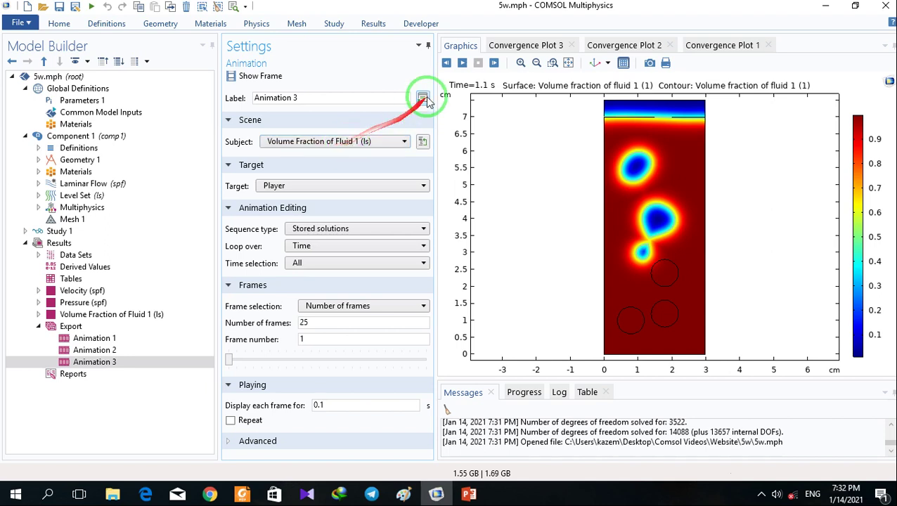
pyautogui.moveTo(268, 188); pyautogui.dragTo(462, 98)
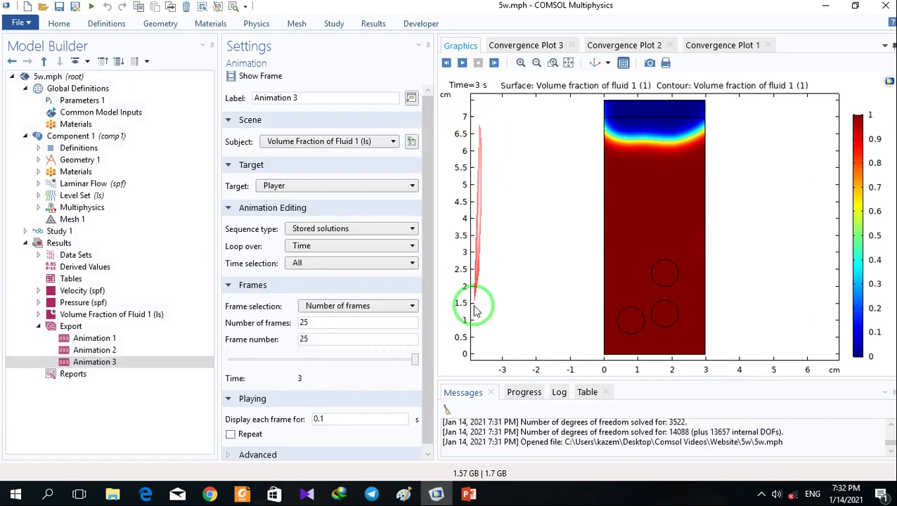
pyautogui.click(760, 495)
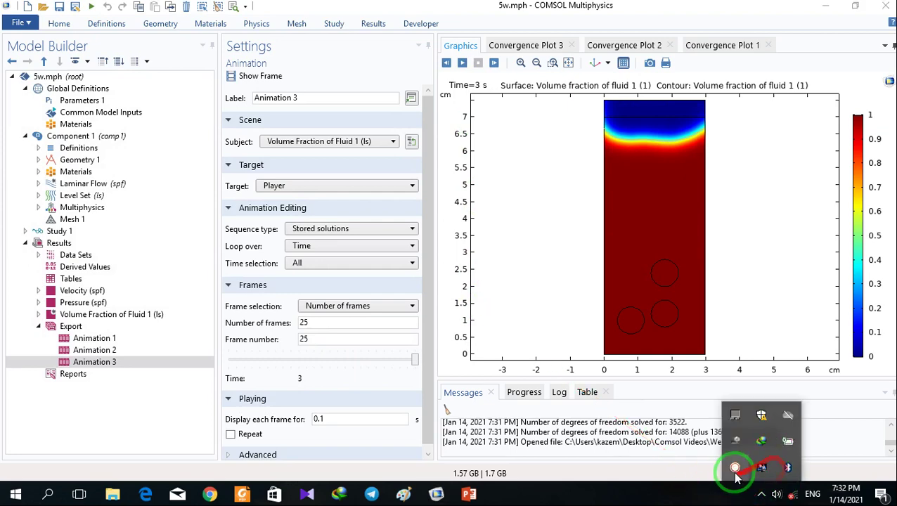